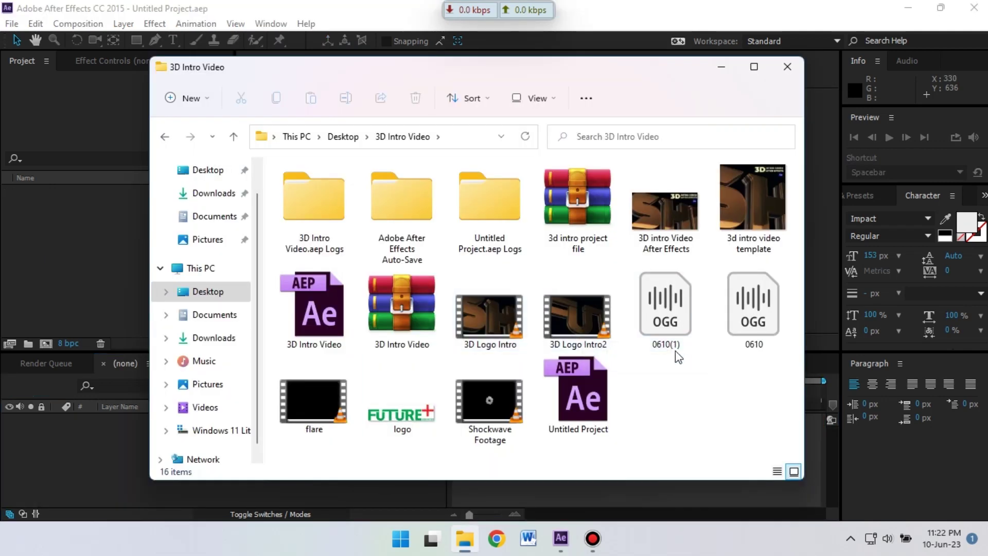
- Import the Shockwave Footage and flare video files from the 3D Intro Video folder into the After Effects project
left_click(497, 408)
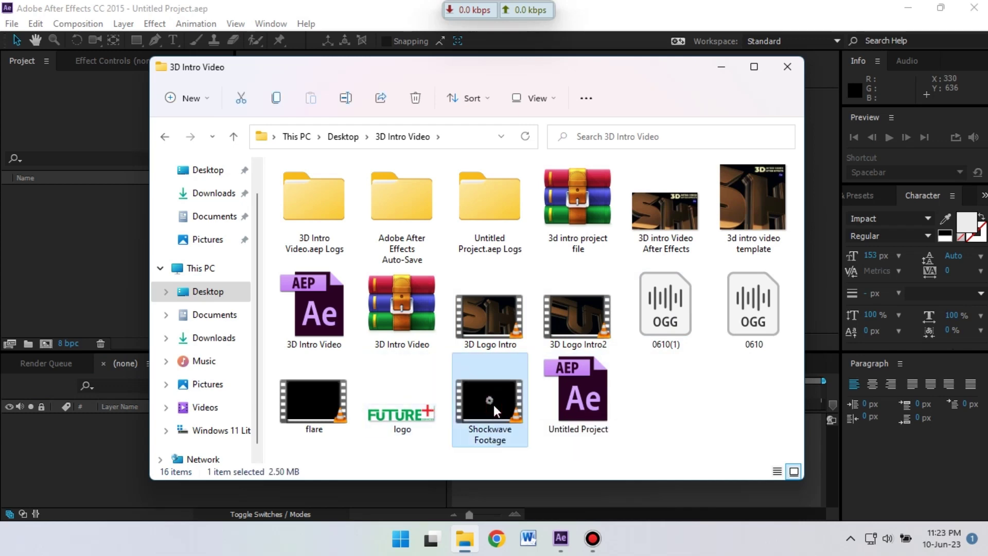
left_click(327, 406, "ctrl")
left_click_drag(327, 406, 54, 228)
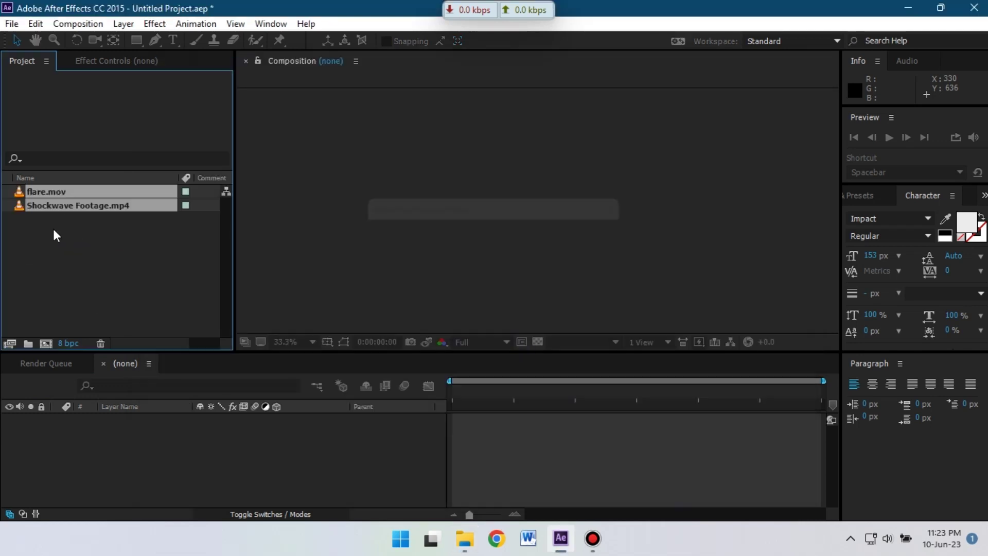
- Create a composition named main at 1920 x 1080 px, 30 fps, lasting 18 seconds
left_click(86, 323)
left_click(45, 343)
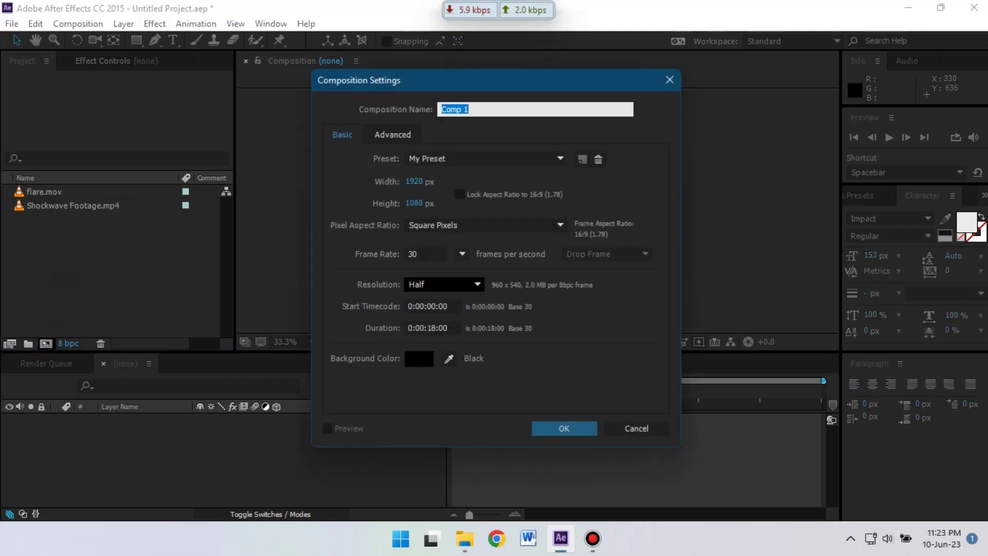
left_click(569, 430)
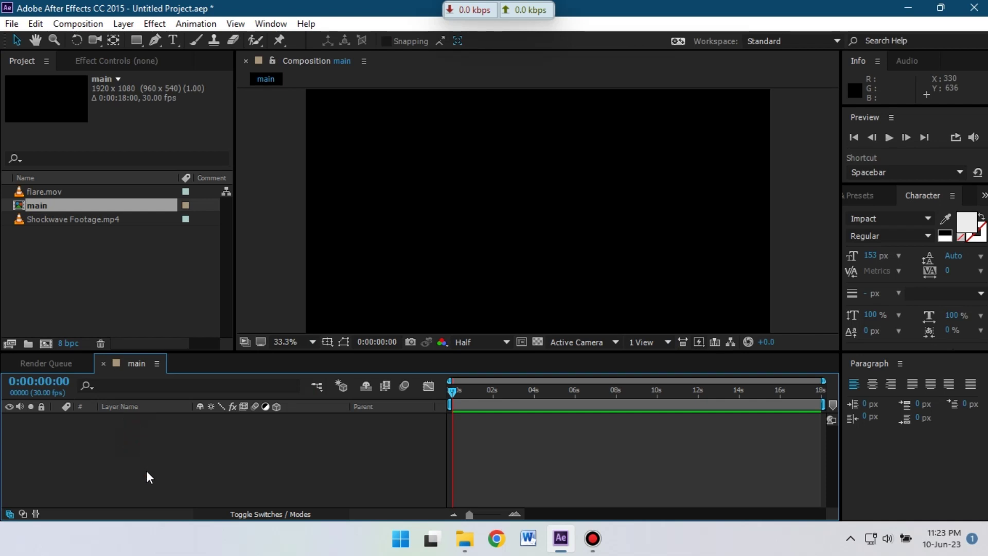
- Add a text layer reading VAMPIRE to the main composition
right_click(131, 474)
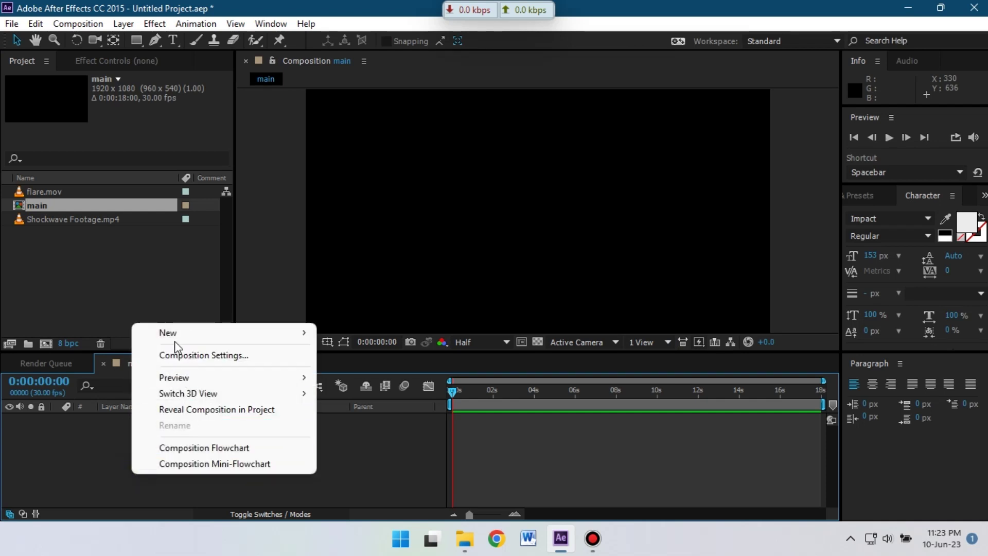
mouse_move(175, 334)
left_click(375, 355)
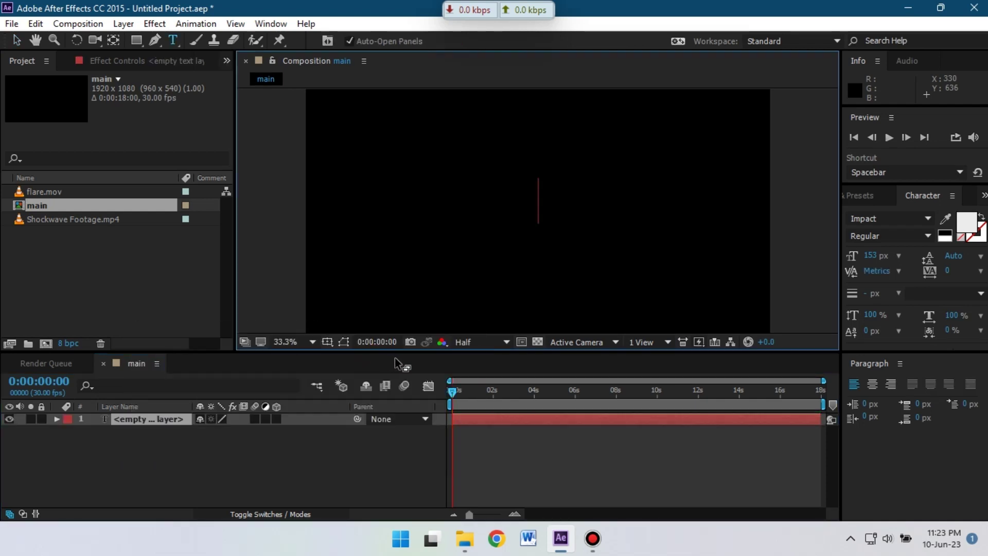
type("VAM")
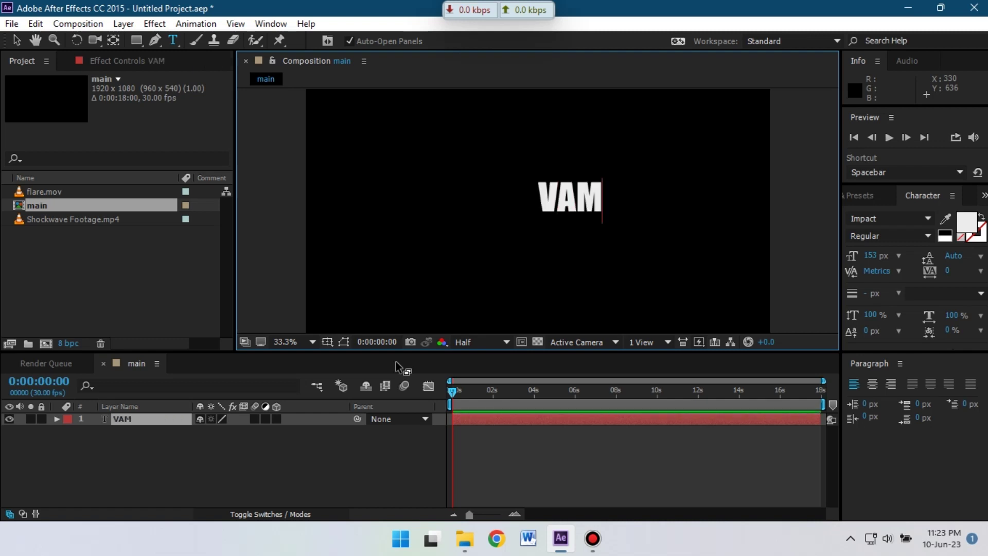
type("PIRE")
- Set the font of the whole VAMPIRE text to Vampire Wars
key("ctrl+a")
left_click(888, 218)
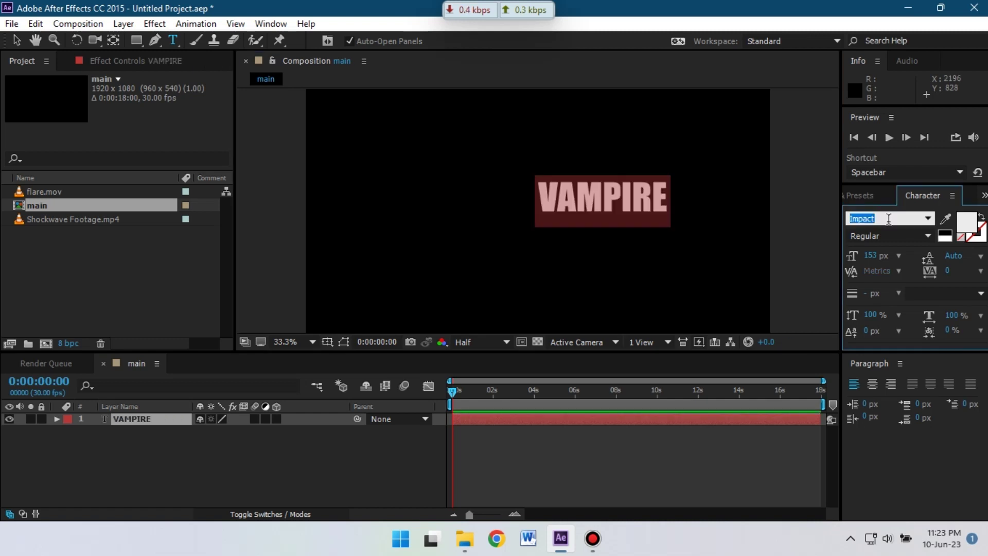
type("Vampire Wars")
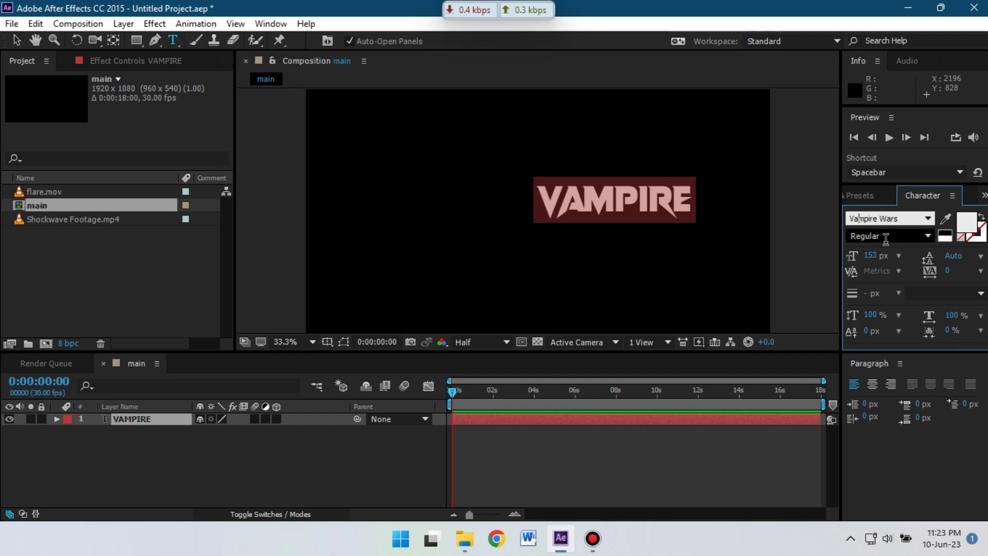
left_click(13, 428)
- Create a black 1920 x 1080 px solid layer named "3d animaion" above the VAMPIRE text
right_click(101, 445)
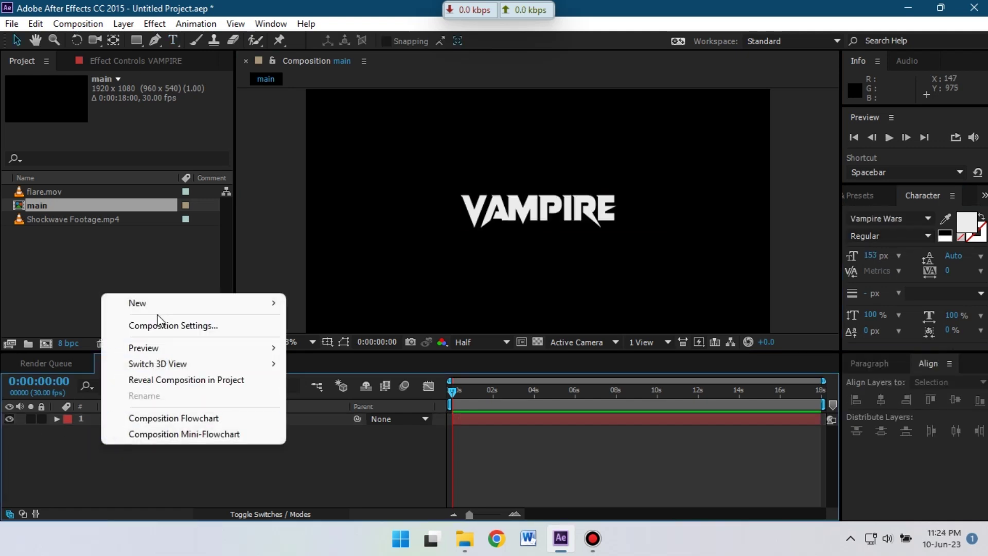
mouse_move(159, 310)
left_click(383, 342)
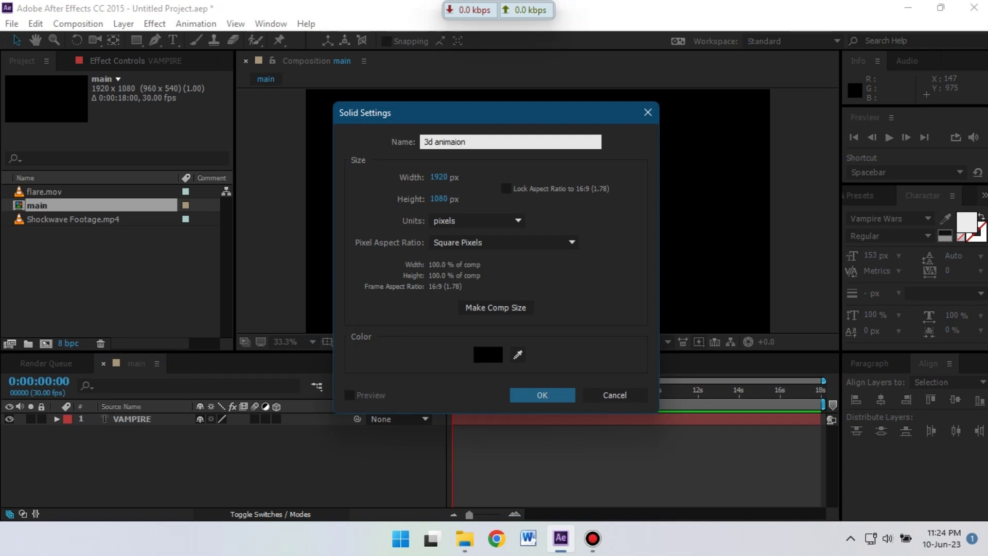
left_click(556, 396)
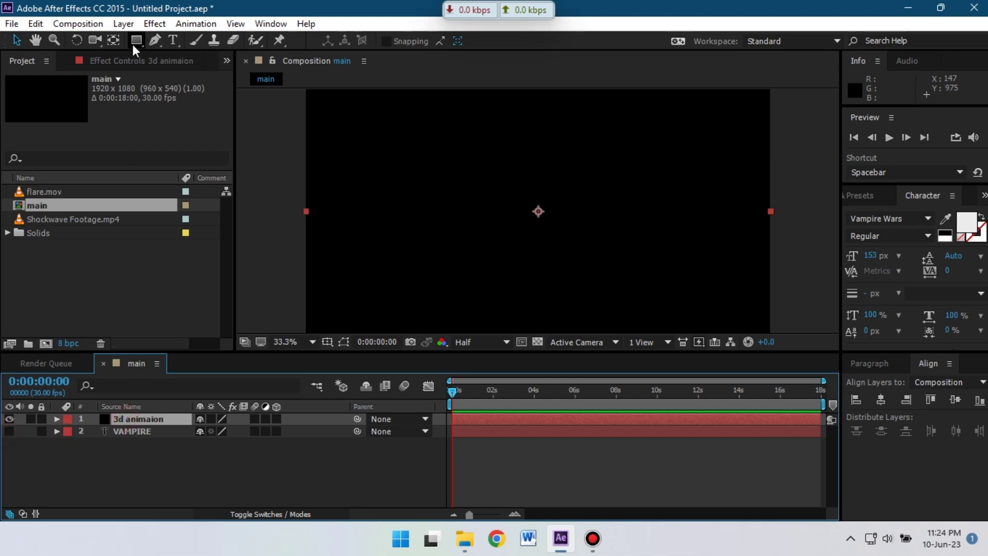
- Apply the Video Copilot Element effect to the 3d animaion solid
left_click(156, 25)
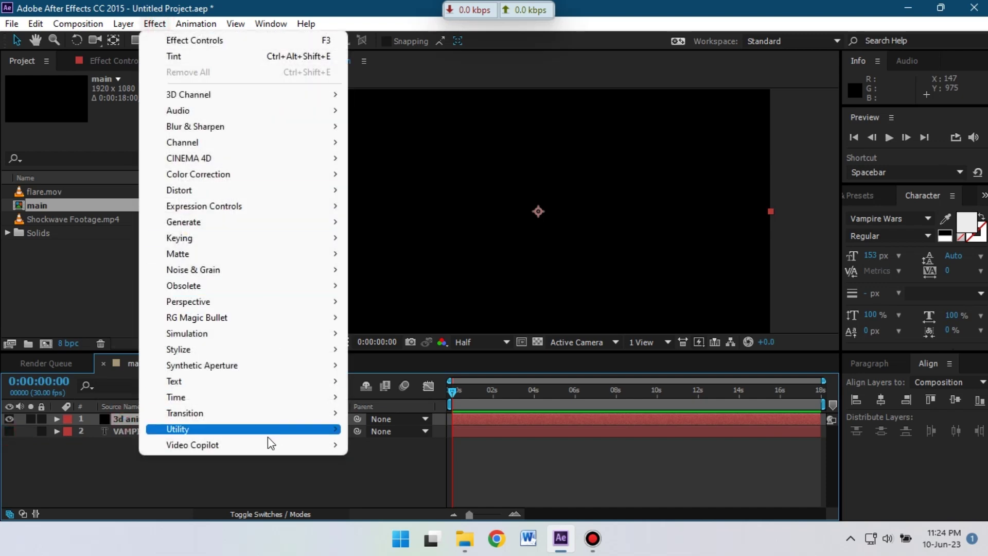
mouse_move(256, 441)
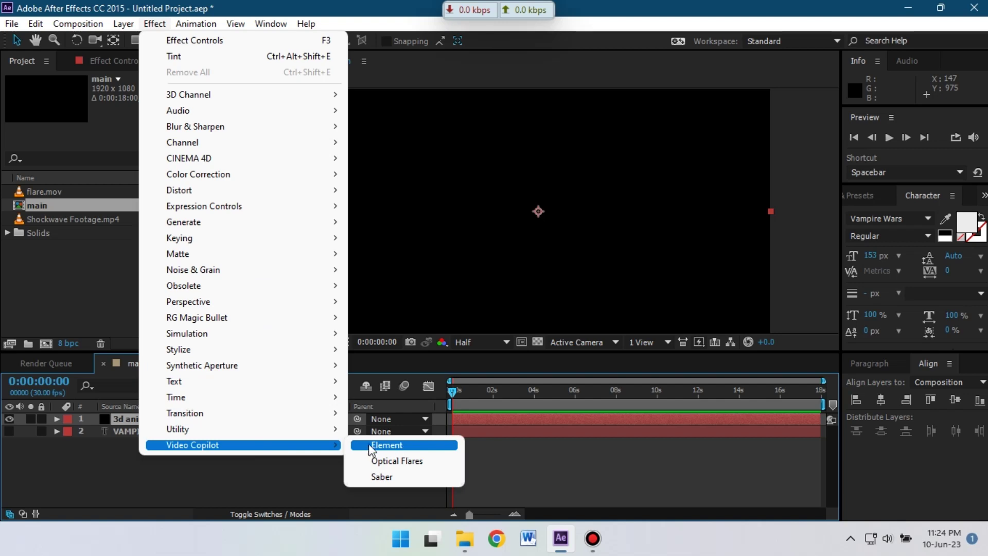
left_click(399, 446)
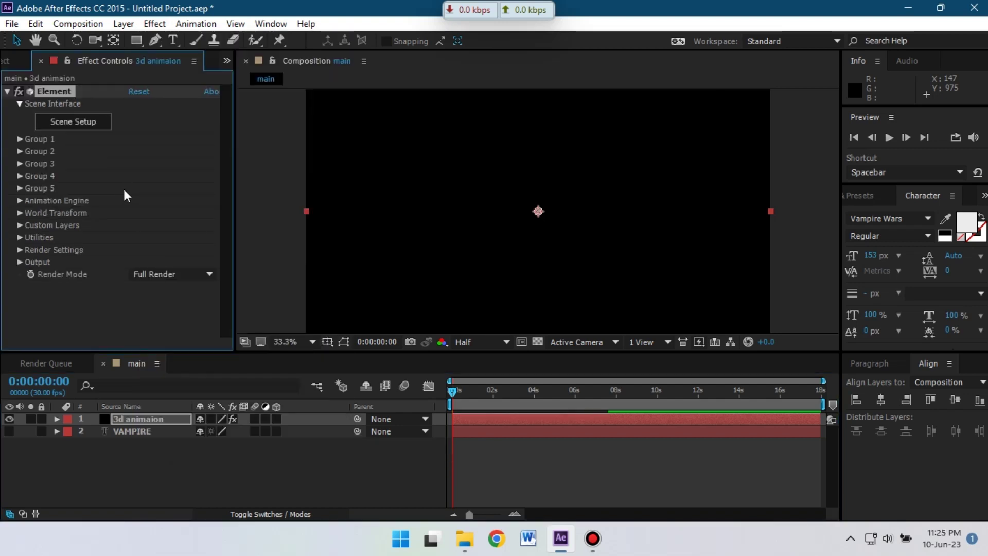
- Assign the VAMPIRE text layer as Path Layer 1 in Element's custom text and masks
left_click(20, 226)
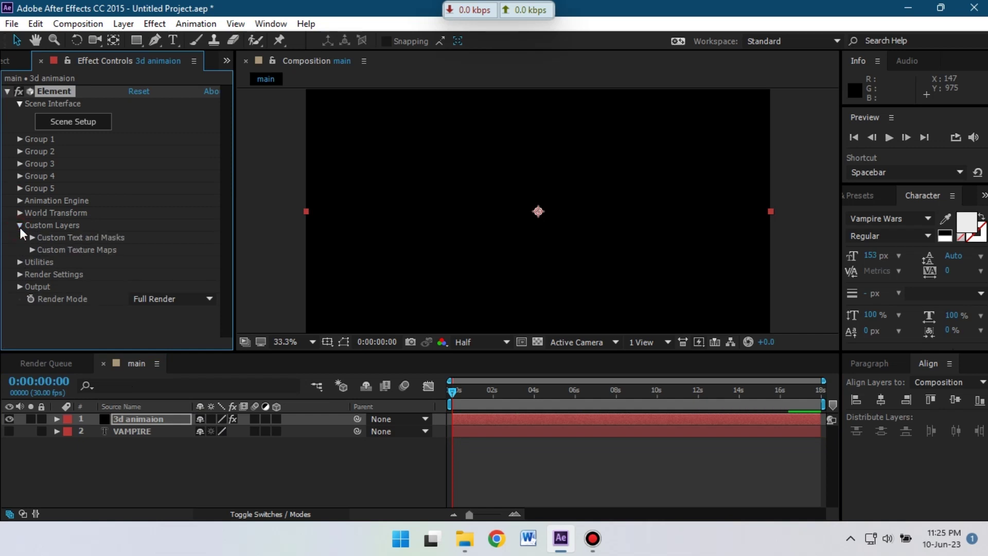
left_click(36, 239)
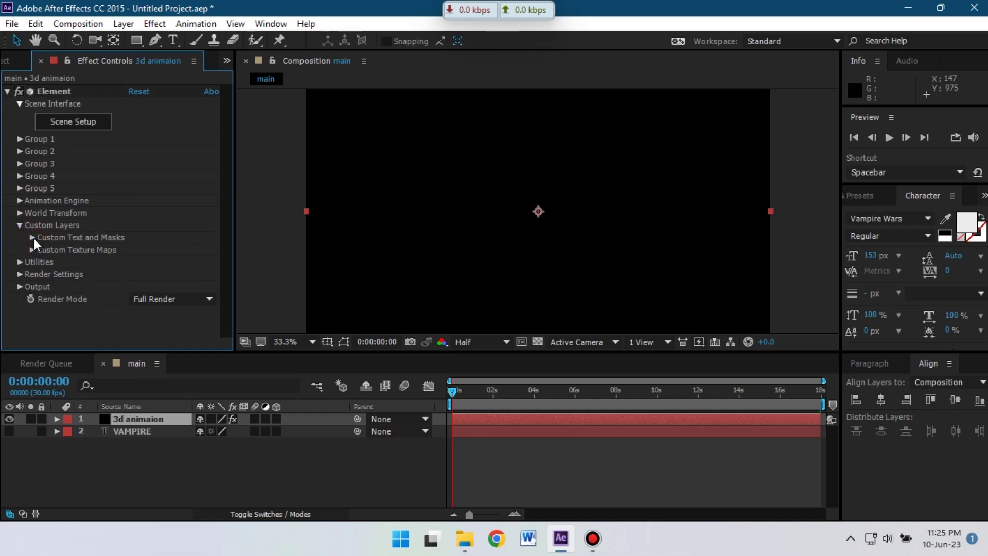
left_click(143, 174)
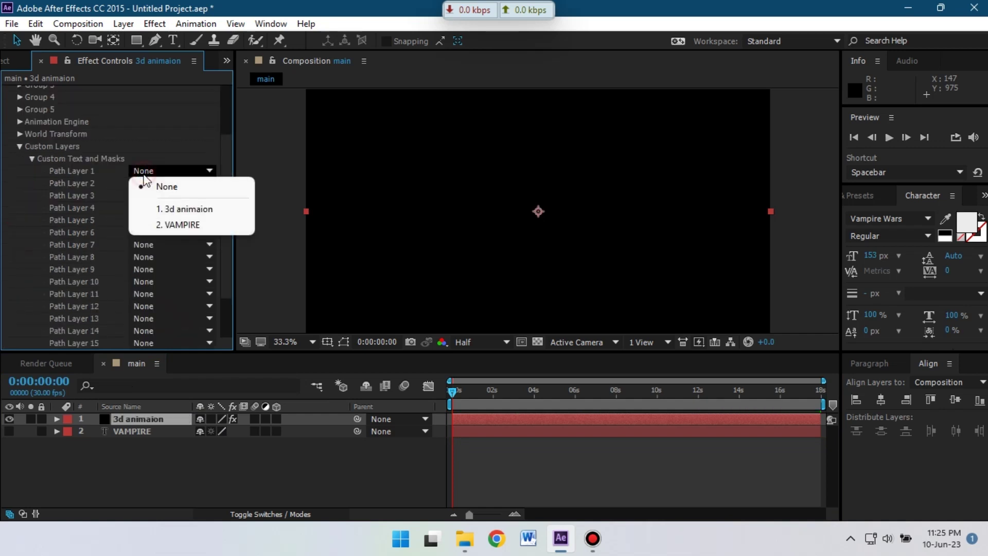
left_click(188, 225)
left_click(34, 159)
left_click(19, 226)
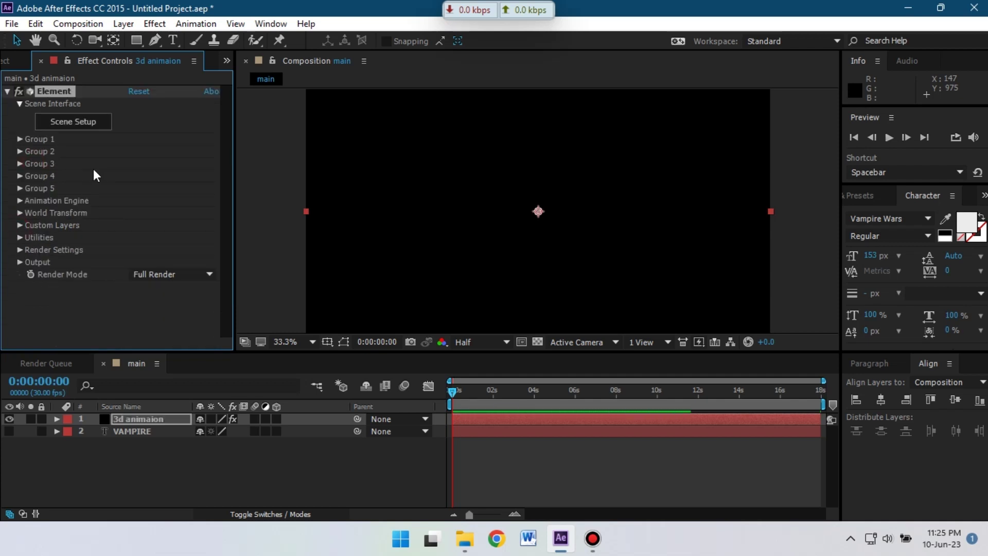
- Open Element's Scene Setup and extrude the VAMPIRE text path into a 3D model
left_click(77, 122)
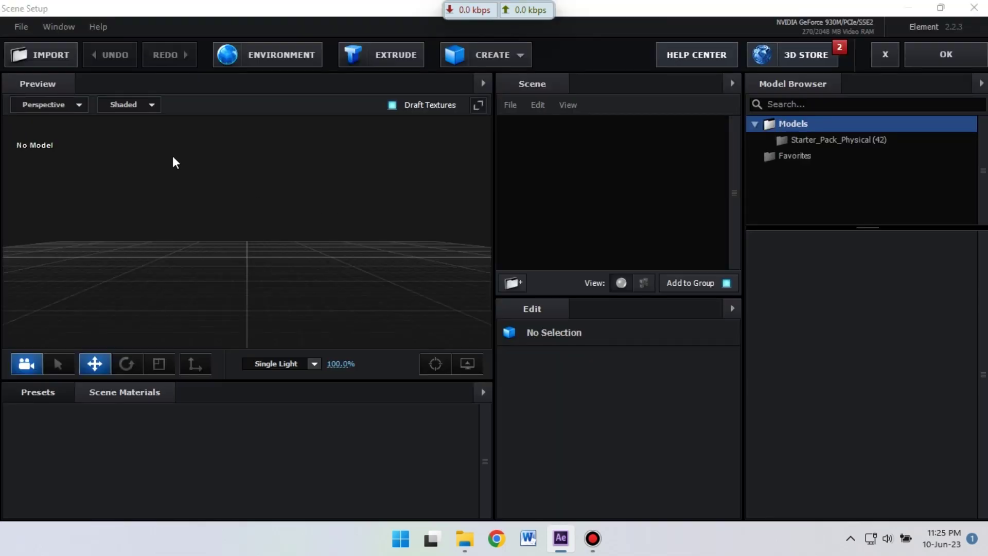
left_click(377, 60)
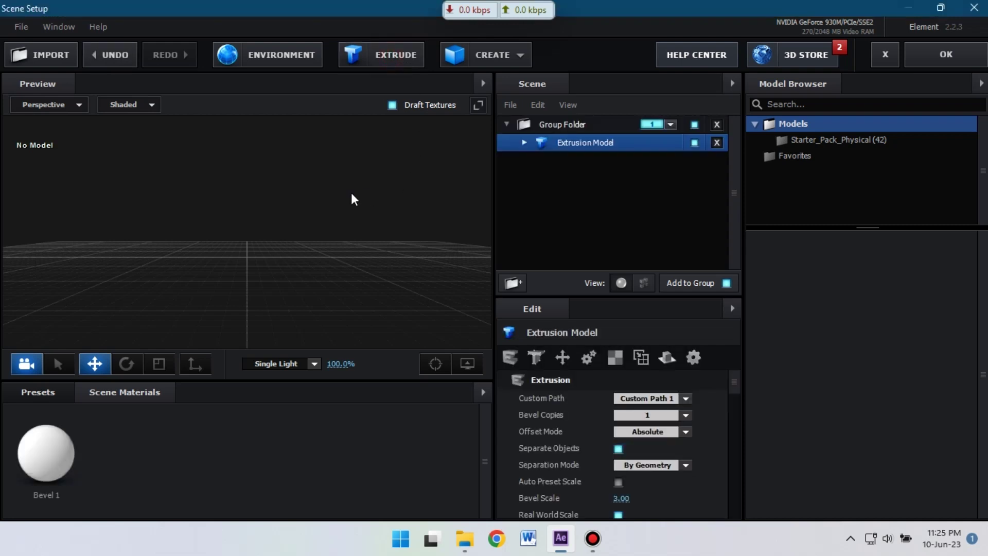
mouse_move(396, 211)
left_mouse_down()
mouse_move(296, 221)
mouse_move(397, 218)
left_mouse_up()
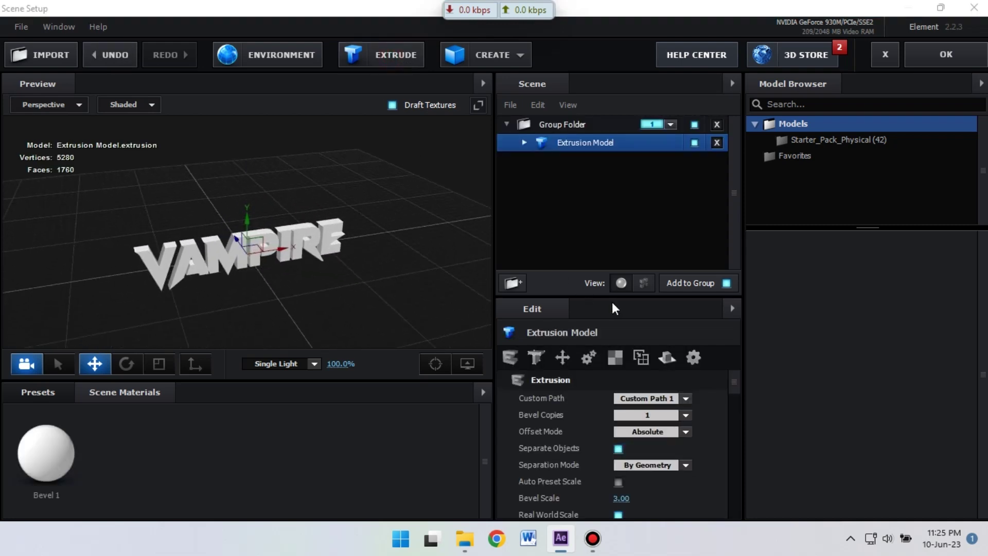
- Set the extrusion model's tessellation Path Resolution to Extreme
scroll(700, 463, "down", 4)
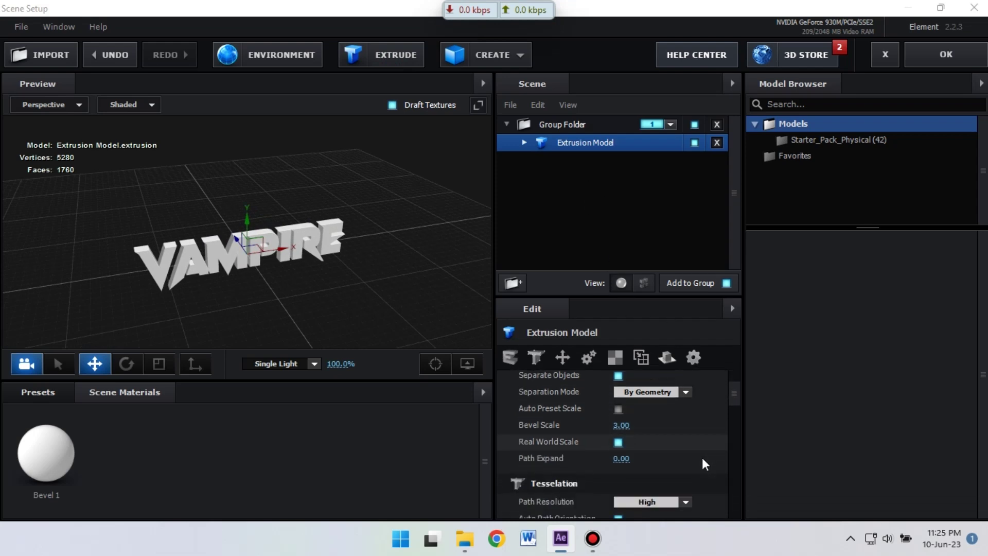
left_click(686, 474)
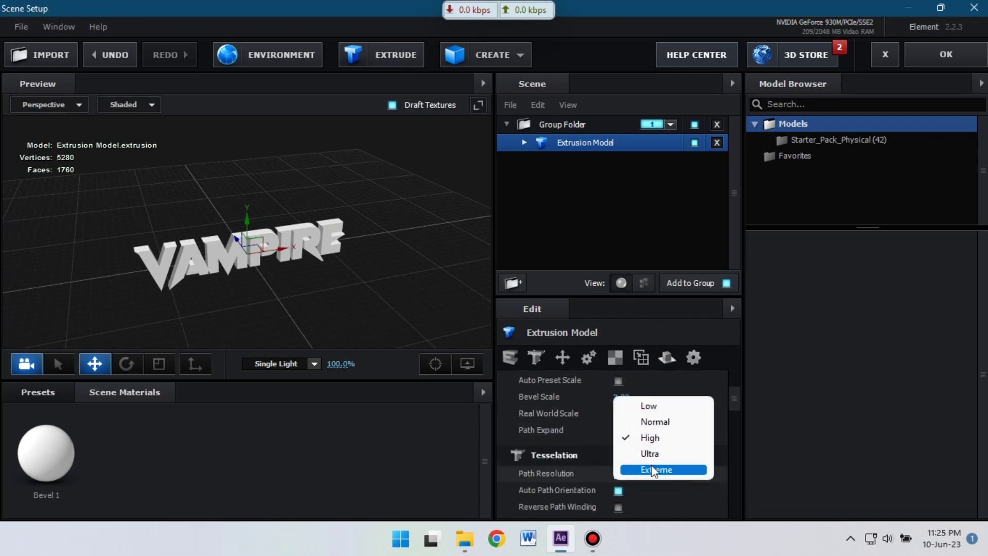
left_click(684, 471)
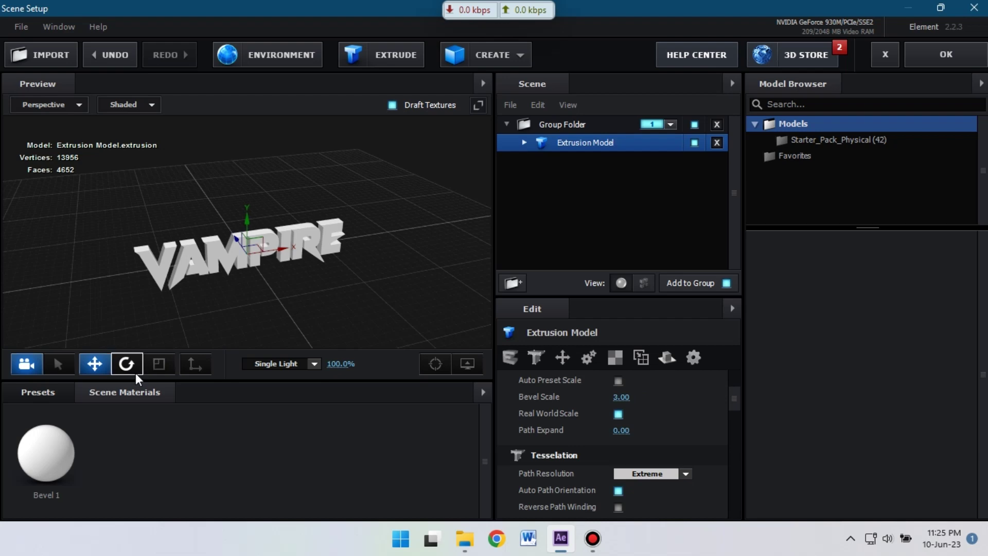
- Browse the Physical bevel presets and apply Gold_Stripes to the VAMPIRE extrusion model
scroll(329, 487, "down", 1)
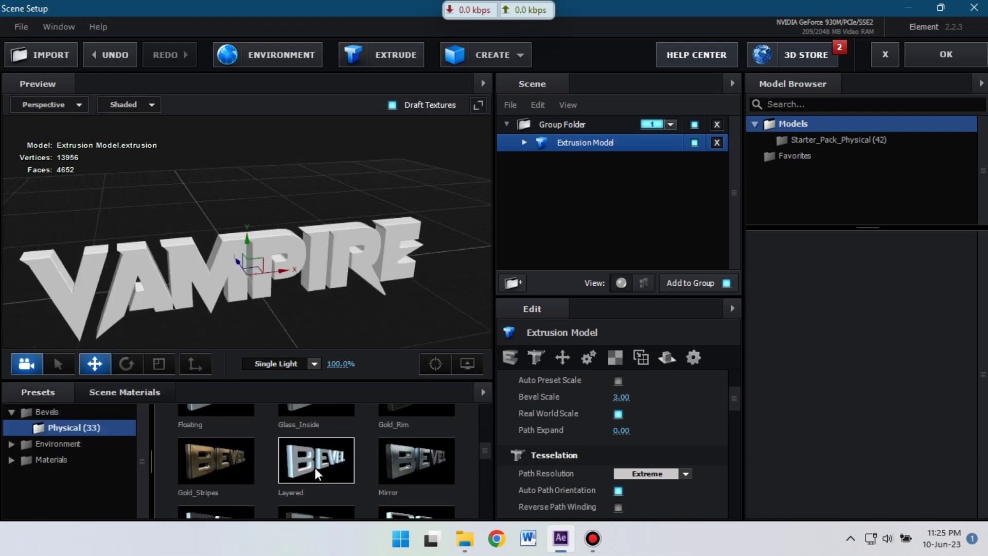
scroll(432, 469, "down", 1)
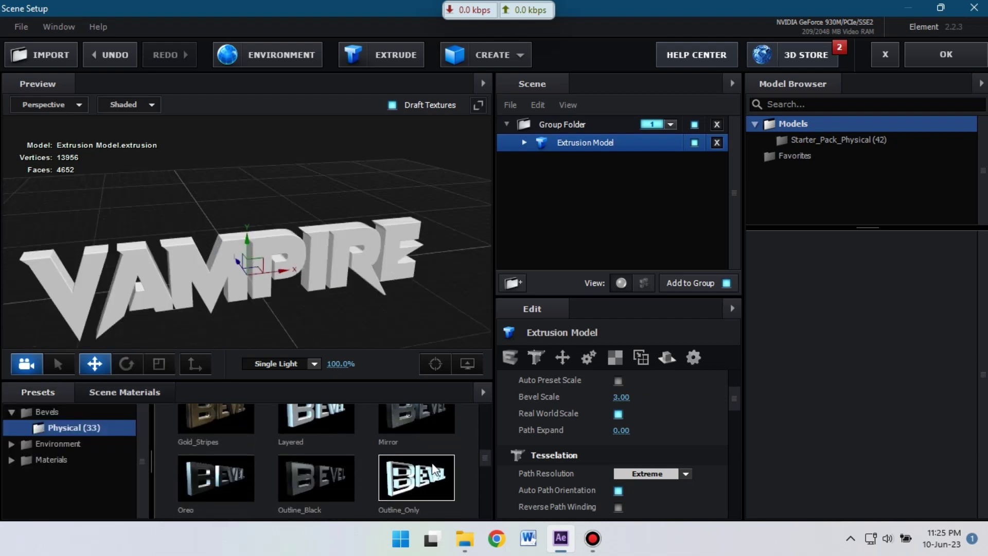
scroll(301, 479, "up", 4)
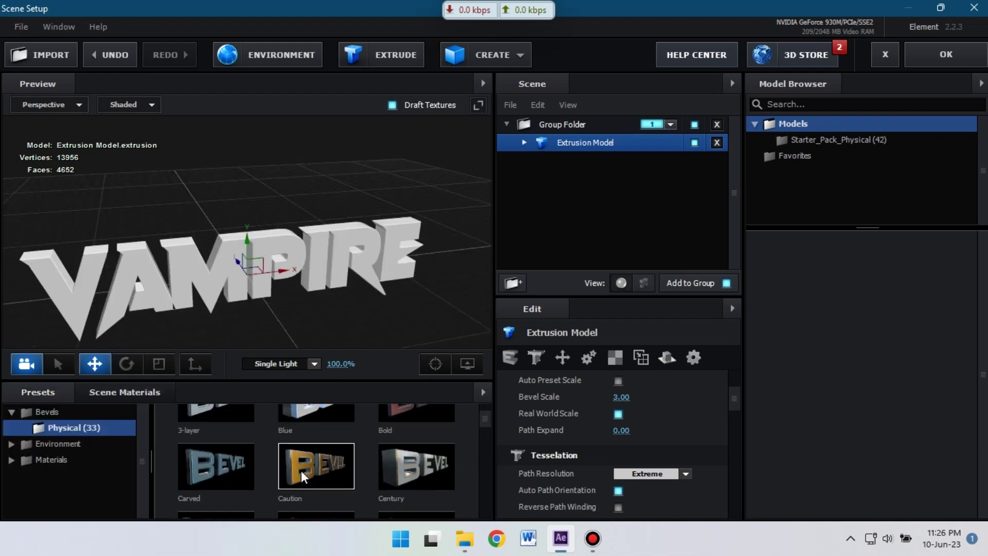
scroll(256, 467, "down", 1)
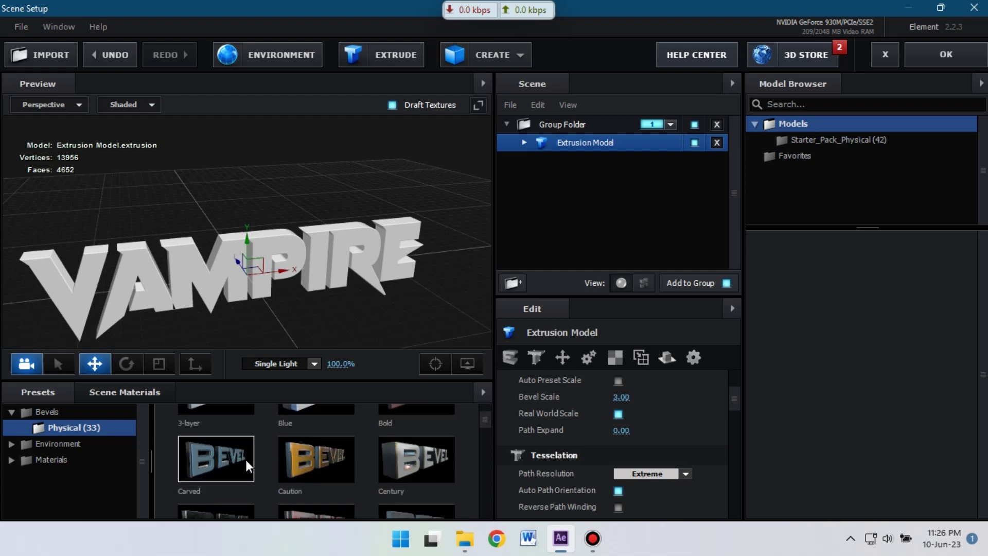
scroll(238, 463, "down", 2)
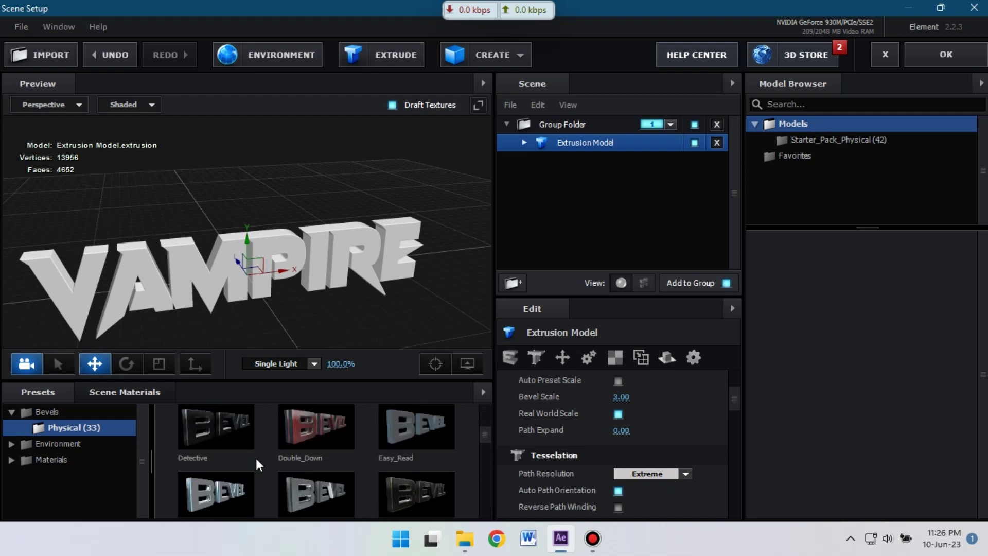
scroll(259, 465, "down", 1)
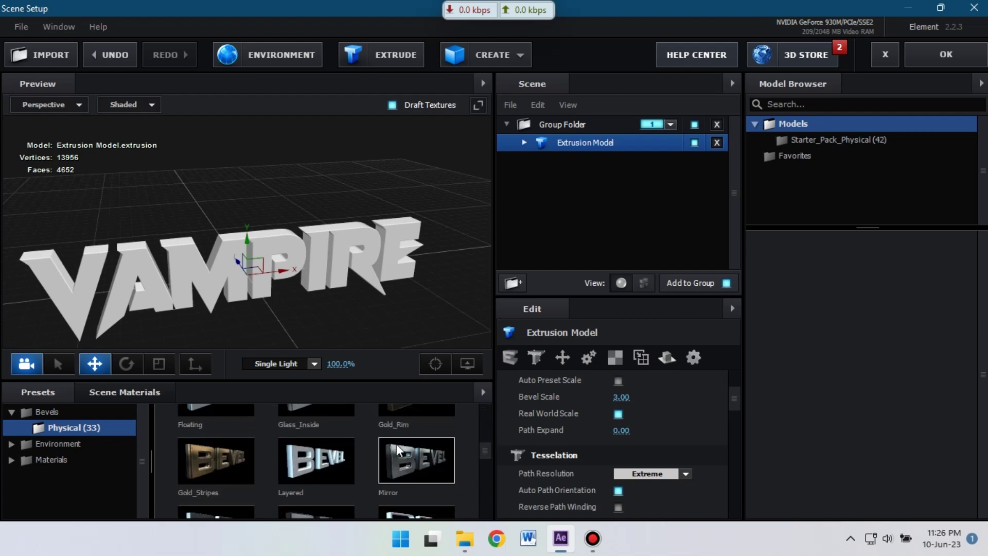
scroll(382, 463, "down", 1)
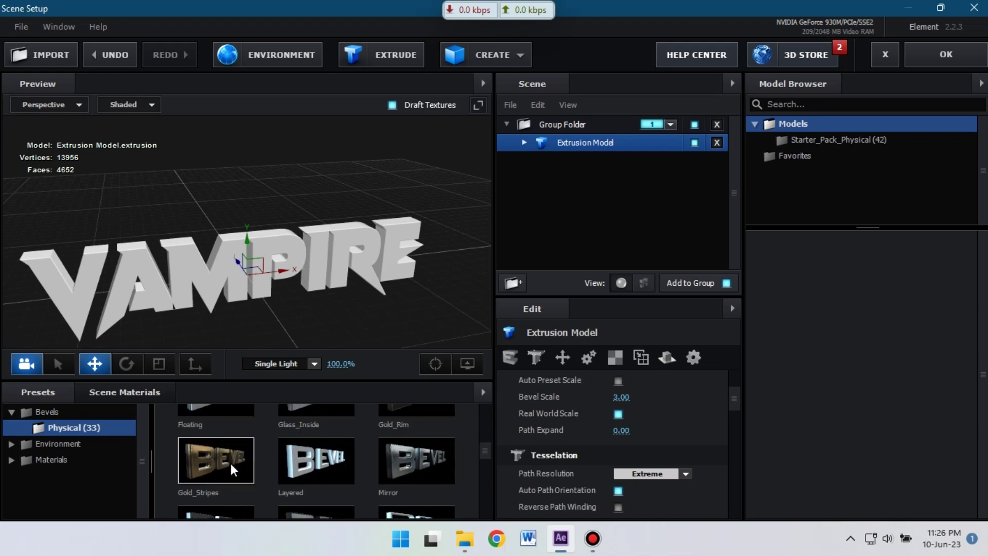
left_click_drag(223, 468, 576, 142)
left_click_drag(345, 254, 244, 258)
left_click_drag(388, 223, 340, 226)
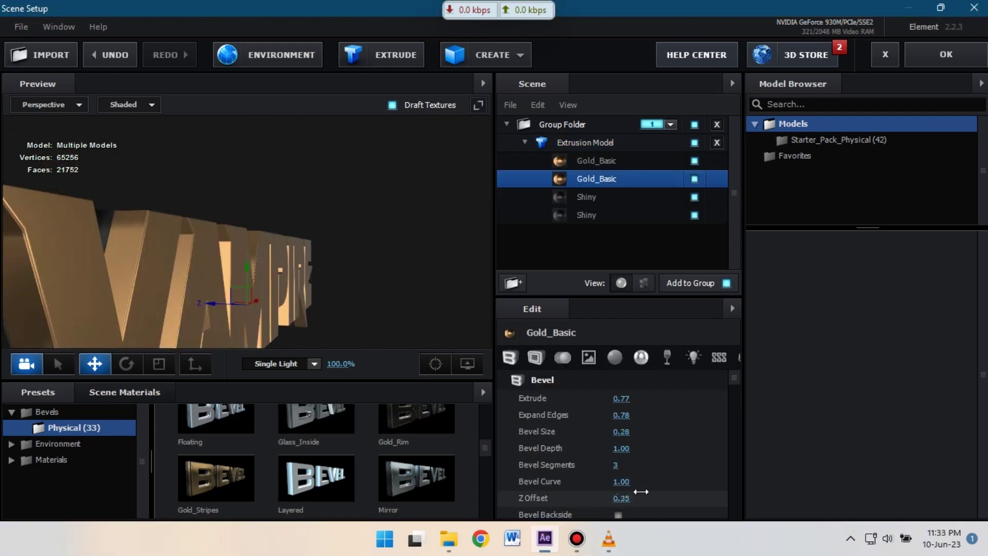
left_click_drag(304, 187, 324, 227)
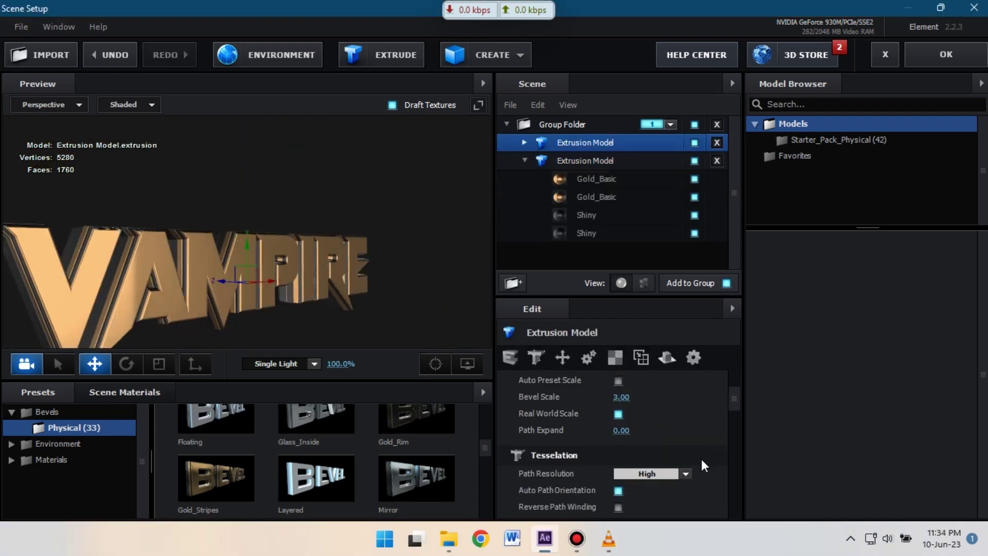
- Increase Expand Edges on the Bevel 1 material of the new extrusion model above the gold one
left_click_drag(265, 282, 347, 315)
left_click(524, 143)
left_click(589, 161)
left_click_drag(621, 415, 643, 415)
left_click_drag(412, 283, 391, 319)
left_click_drag(621, 415, 638, 414)
left_click_drag(391, 283, 375, 303)
- Turn on the bevel outline for the new extrusion's Bevel 1 and check the video open in VLC
left_click(536, 357)
left_click(618, 398)
scroll(651, 441, "up", 5)
scroll(376, 304, "up", 3)
left_click(608, 540)
left_click(609, 544)
- Duplicate the topmost extrusion model and shift the copy along its Z axis
left_click(585, 142)
key("ctrl+d")
left_click_drag(217, 330, 223, 312)
- Reduce the Extrude value of the topmost extrusion's Bevel 1 and compare with the video open in VLC
left_click(589, 160)
left_click_drag(621, 398, 611, 397)
left_click_drag(224, 311, 303, 214)
left_click(608, 540)
left_click(604, 541)
left_click_drag(350, 247, 289, 241)
- Duplicate the second extrusion model in the scene and slightly adjust the bevel settings of its Bevel 1
right_click(588, 179)
left_click(640, 249)
left_click_drag(208, 308, 391, 259)
left_click(589, 197)
scroll(391, 260, "down", 5)
left_click_drag(622, 398, 628, 398)
scroll(361, 232, "up", 5)
- Increase Expand Edges on the second extrusion's Bevel 1 and fine-tune its remaining bevel settings
left_click_drag(355, 216, 391, 226)
left_click_drag(616, 415, 730, 441)
scroll(423, 278, "down", 5)
left_click_drag(424, 278, 328, 215)
left_click_drag(622, 399, 613, 399)
left_click_drag(360, 222, 444, 289)
- Set Bevel Depth, Bevel Segments and Bevel Curve to 0 on the topmost extrusion's Bevel 1 and adjust its Extrude to 0.13
left_click_drag(332, 210, 489, 227)
left_click(585, 142)
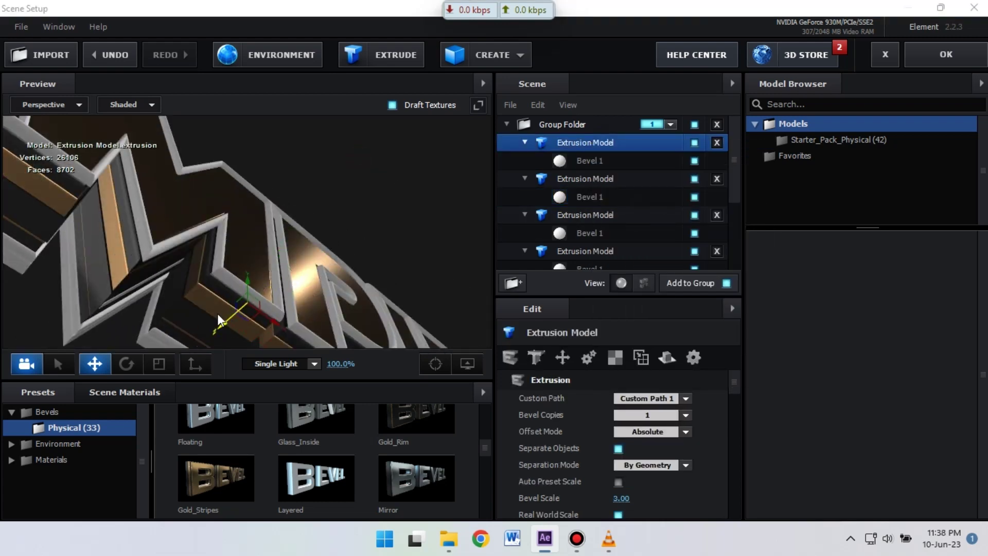
left_click(617, 161)
left_click_drag(448, 288, 391, 275)
left_click(622, 448)
type("0")
key("Tab")
type("0")
key("Tab")
type("0")
left_click_drag(621, 398, 627, 398)
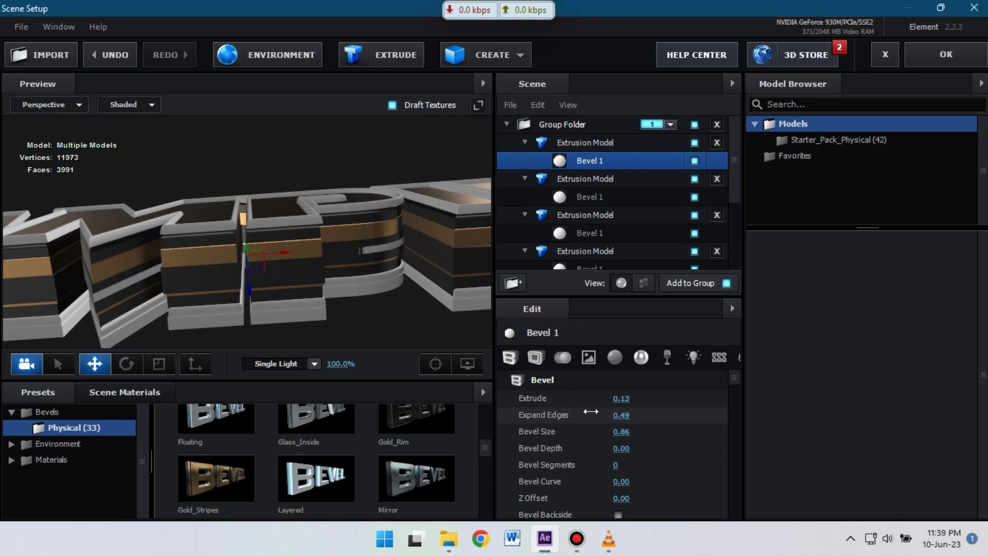
- Browse the material presets and apply clean_metal_brushed to the topmost extrusion's Bevel 1
scroll(621, 433, "down", 1)
left_click_drag(288, 277, 249, 282)
left_click_drag(375, 277, 423, 342)
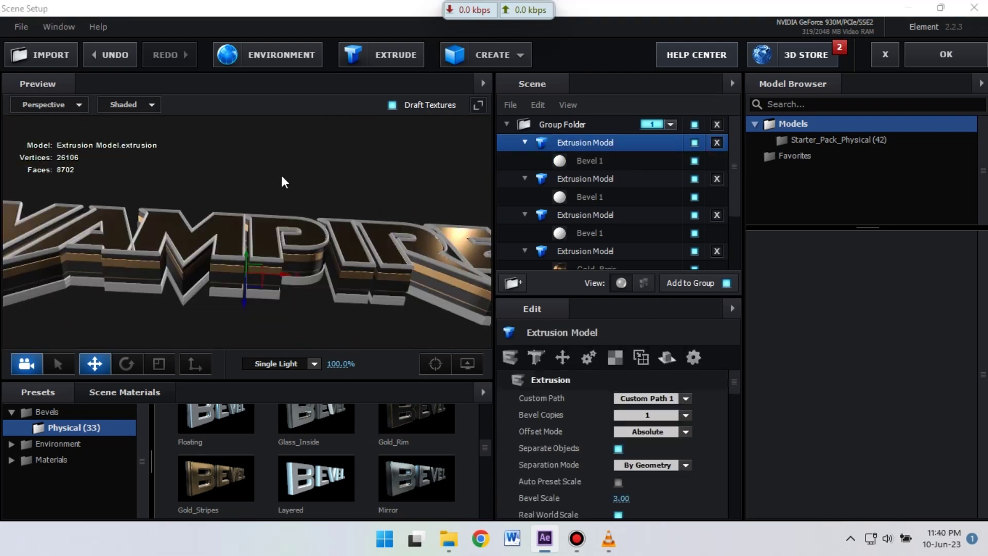
left_click_drag(283, 178, 144, 418)
left_click(124, 392)
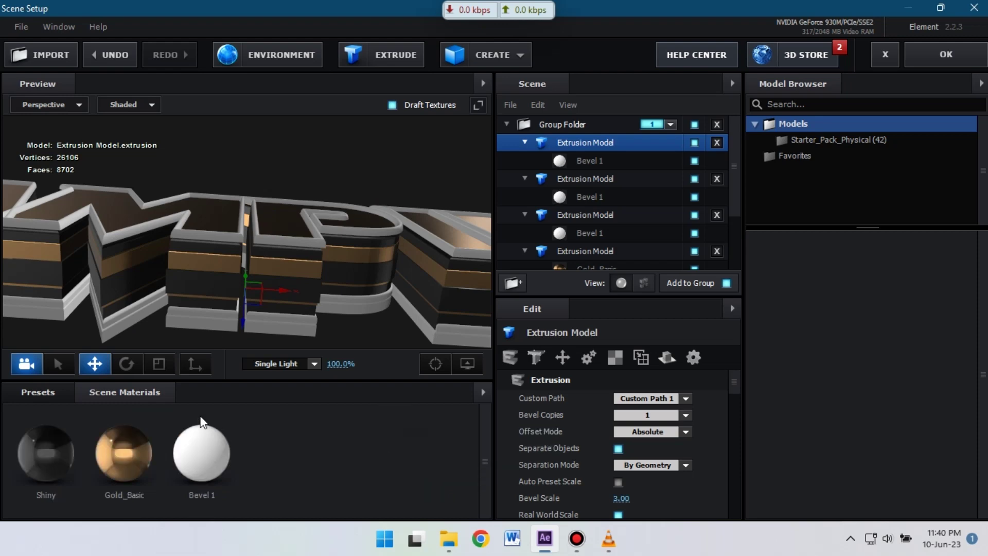
left_click(37, 392)
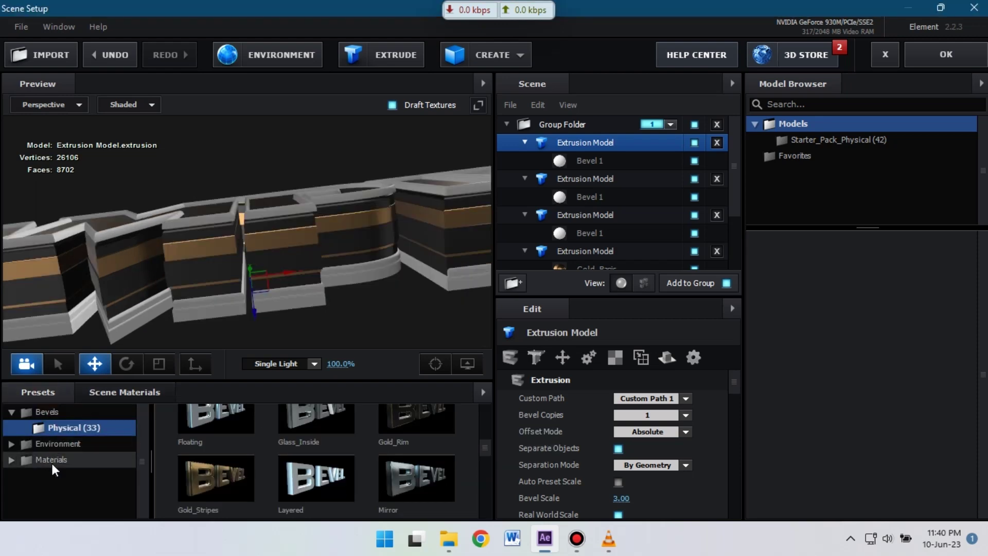
left_click(51, 459)
left_click(73, 476)
scroll(101, 484, "down", 3)
left_click(82, 438)
left_click_drag(368, 456, 591, 160)
- Apply the Physical preset Gold to the bevels of the second and third extrusions and the bottom extrusion's two gold bevels
left_click(67, 428)
left_click(51, 459)
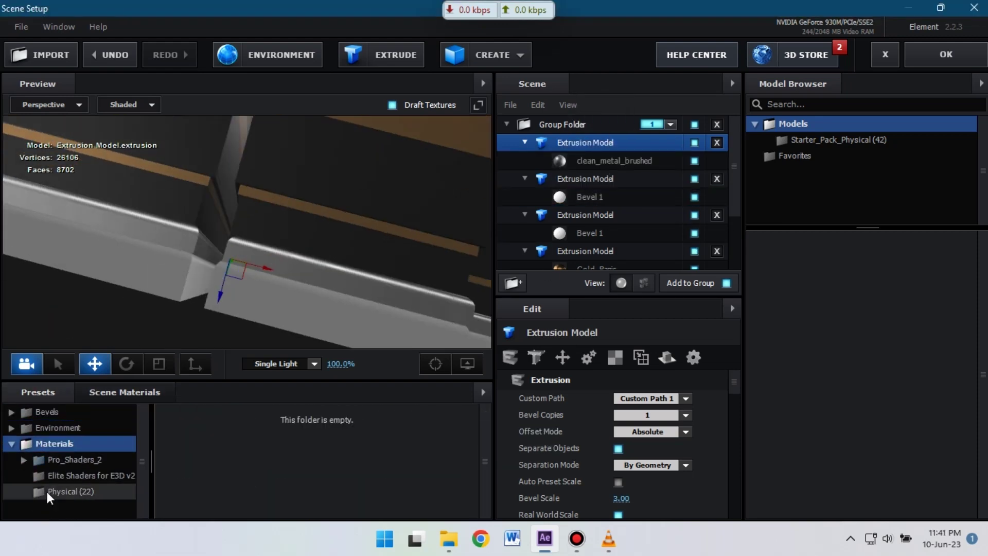
left_click(56, 492)
left_click_drag(434, 442, 598, 230)
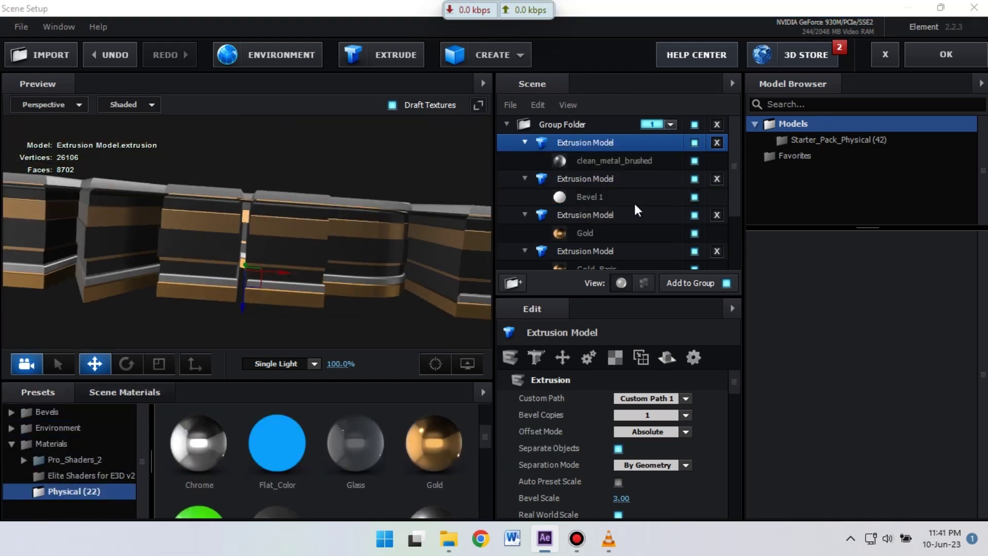
scroll(635, 210, "down", 2)
left_click_drag(388, 241, 386, 234)
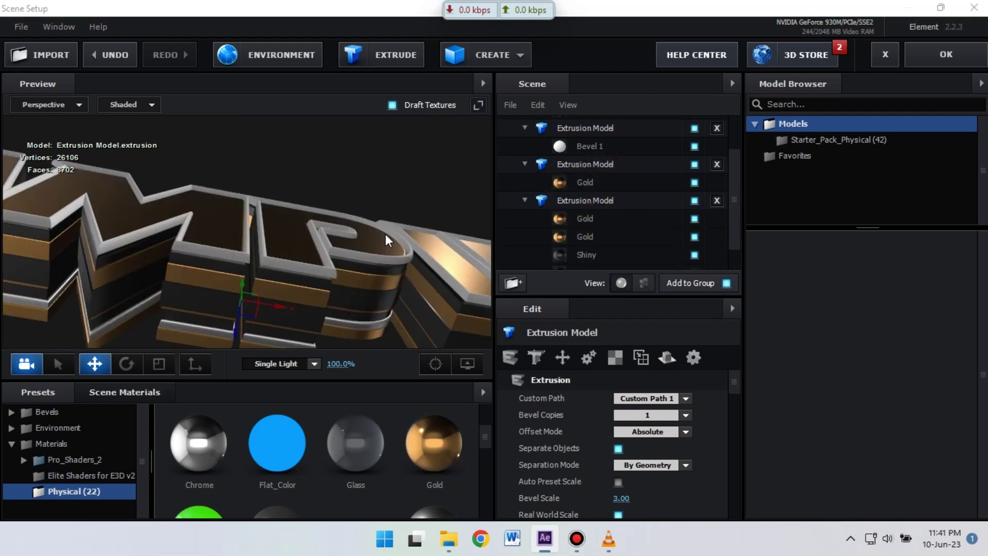
left_click_drag(434, 442, 590, 146)
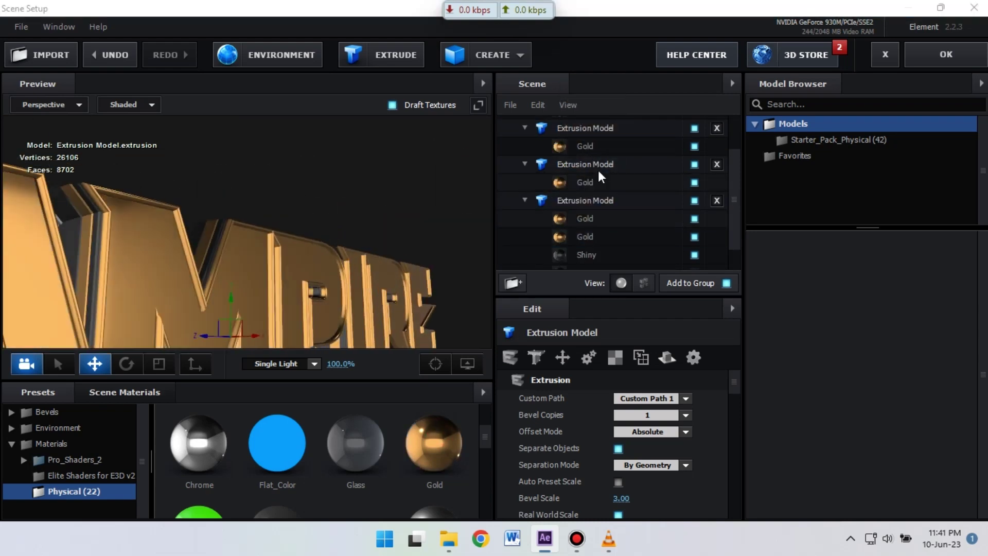
- Set the Environment Multiplier of the second extrusion's Gold material to 250%
left_click(585, 146)
left_click(627, 481)
type("250")
key("Return")
left_click_drag(288, 216, 271, 169)
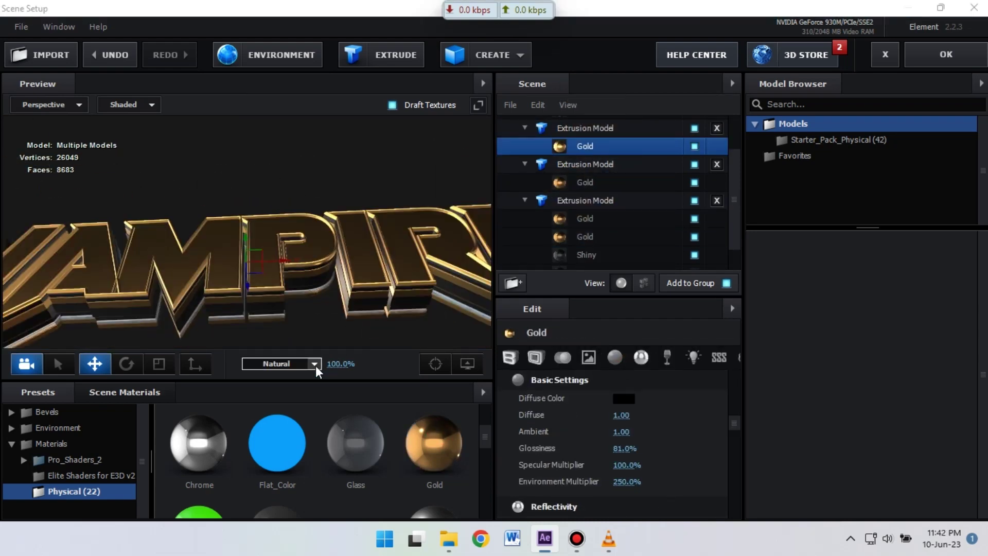
- Set the preview lighting to Cinema, check the title from the front and accept the scene setup
left_click(314, 364)
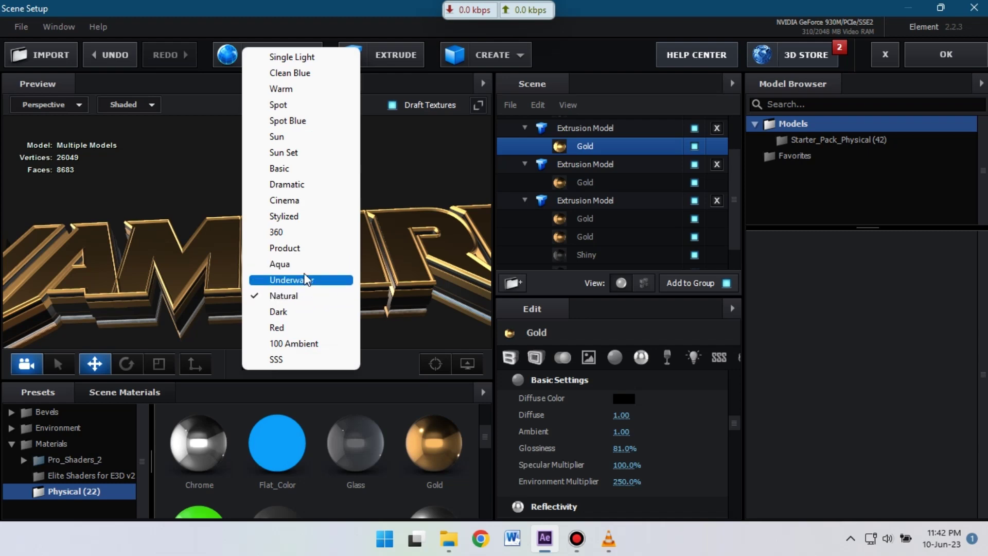
left_click(301, 201)
left_click_drag(353, 194, 355, 264)
scroll(354, 264, "down", 4)
left_click_drag(312, 237, 355, 246)
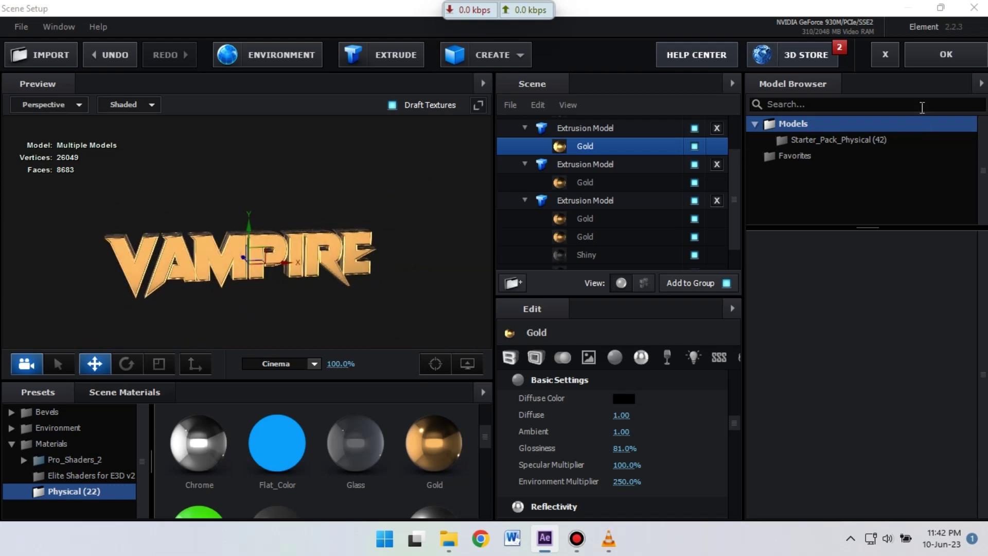
left_click(943, 62)
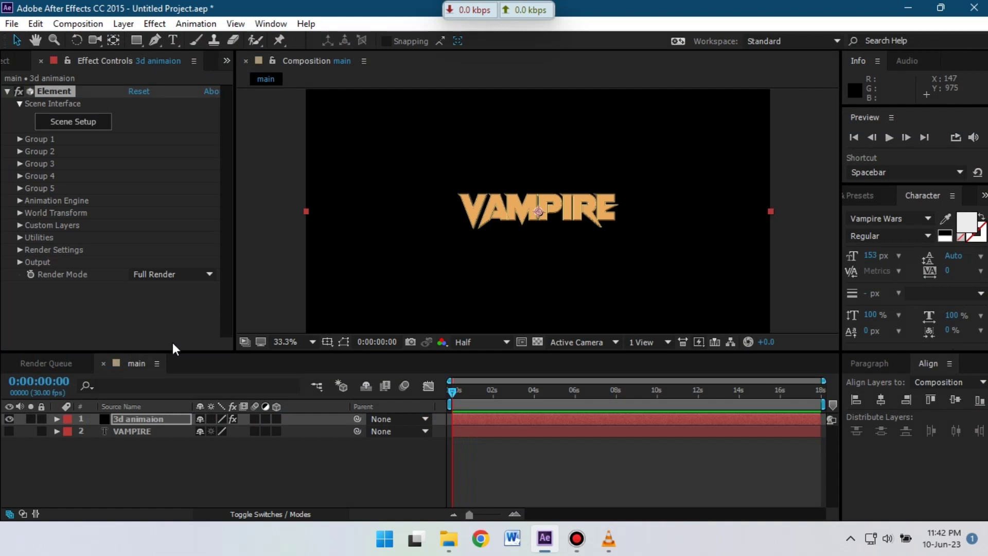
- Add a two-node camera with the 50mm preset to the main composition
right_click(110, 470)
mouse_move(216, 329)
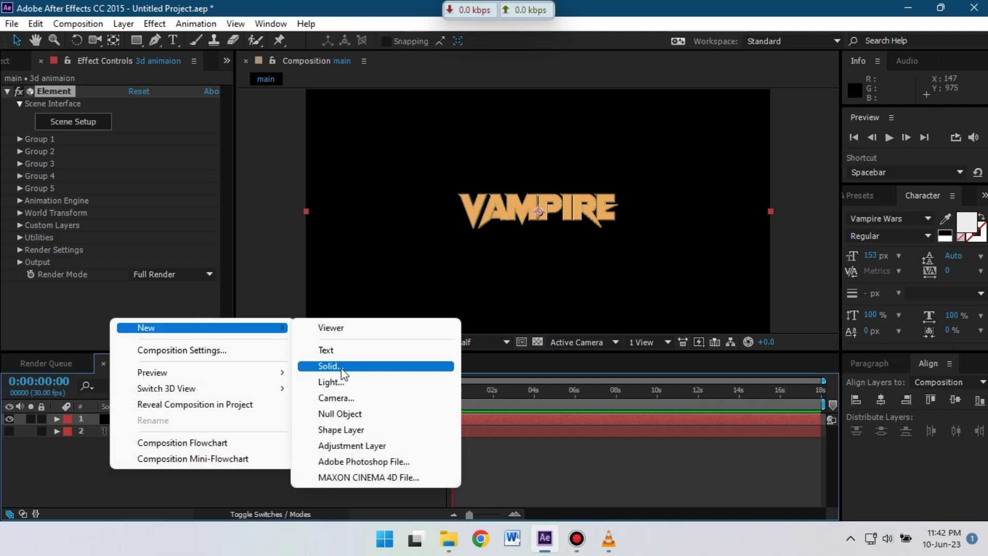
left_click(336, 398)
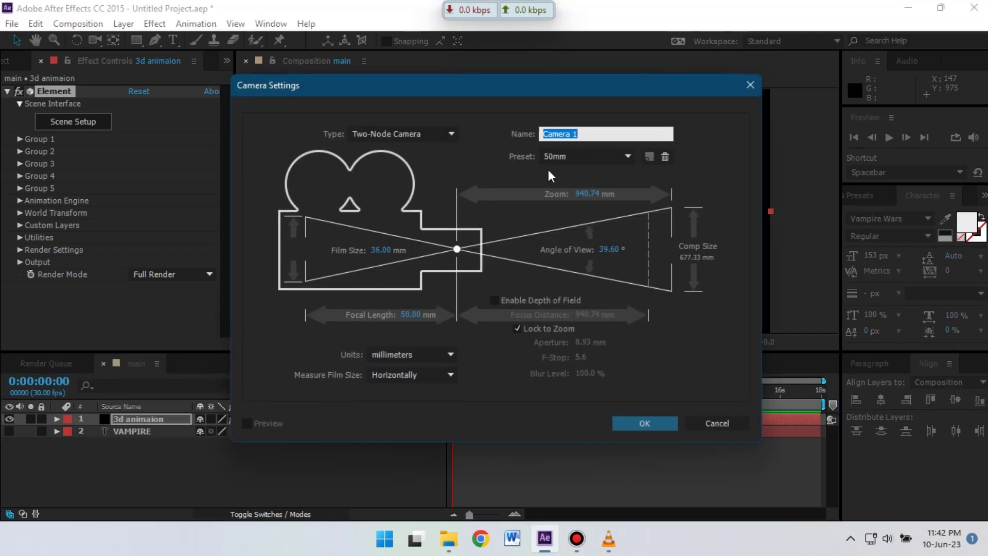
left_click(637, 424)
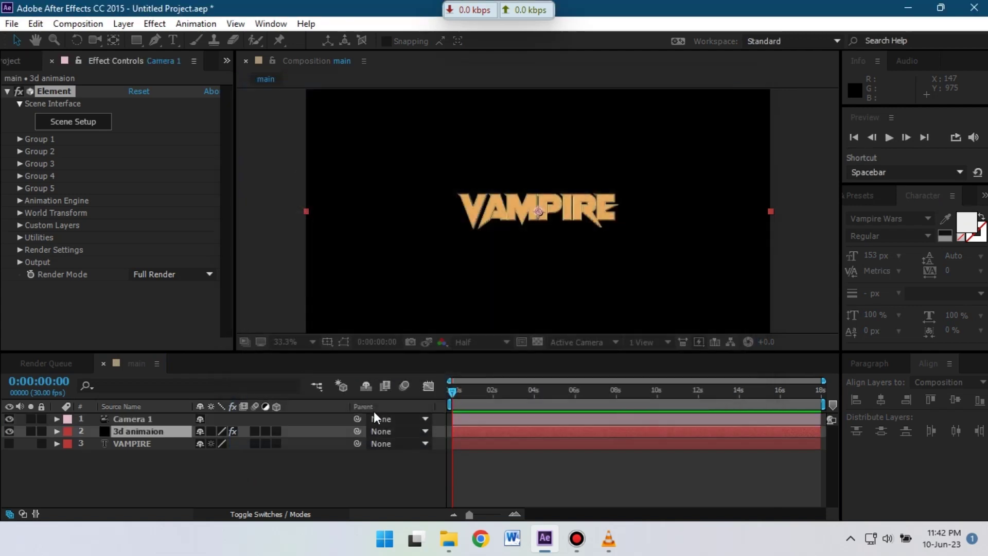
- Set Add Lighting to Cinema in the Element render settings of the 3d animaion layer
left_click(138, 433)
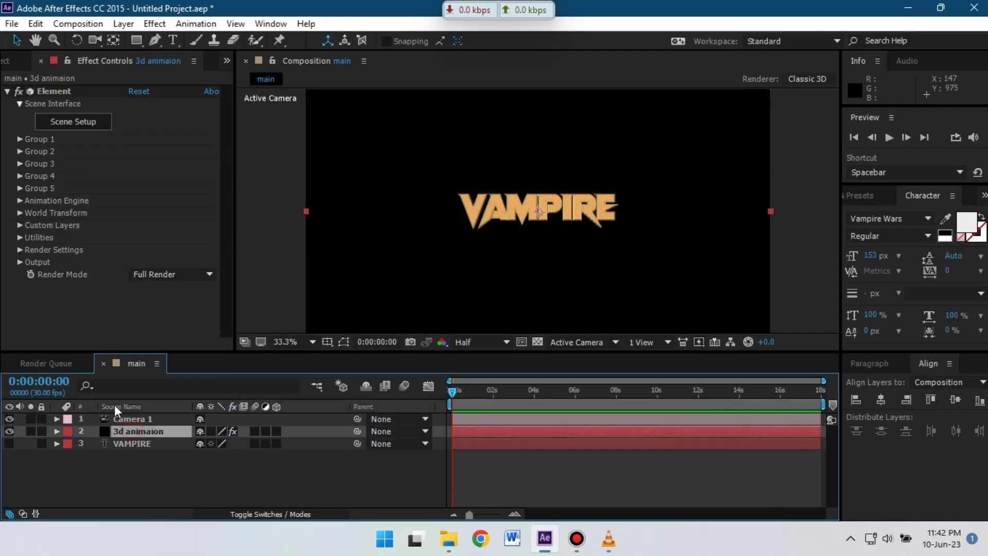
left_click(20, 247)
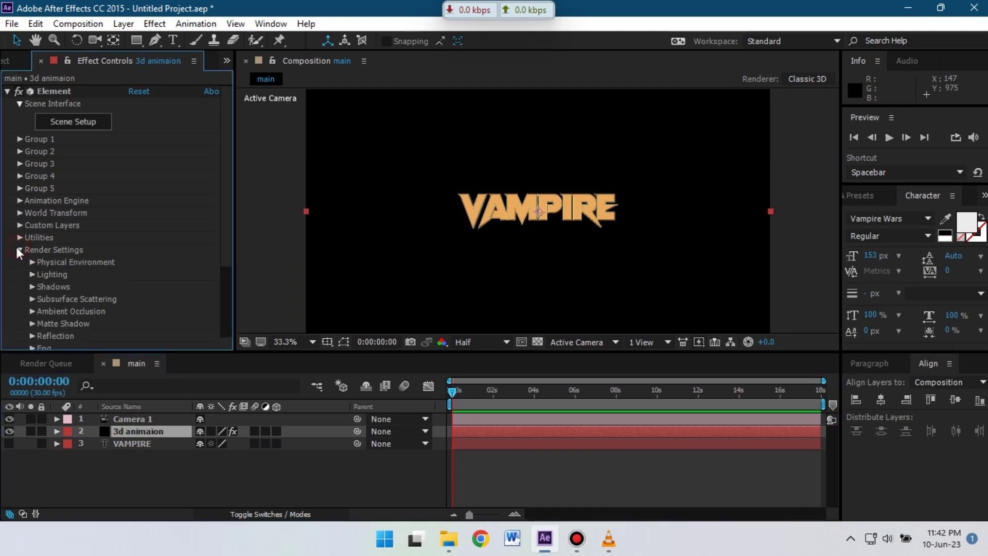
scroll(38, 229, "down", 3)
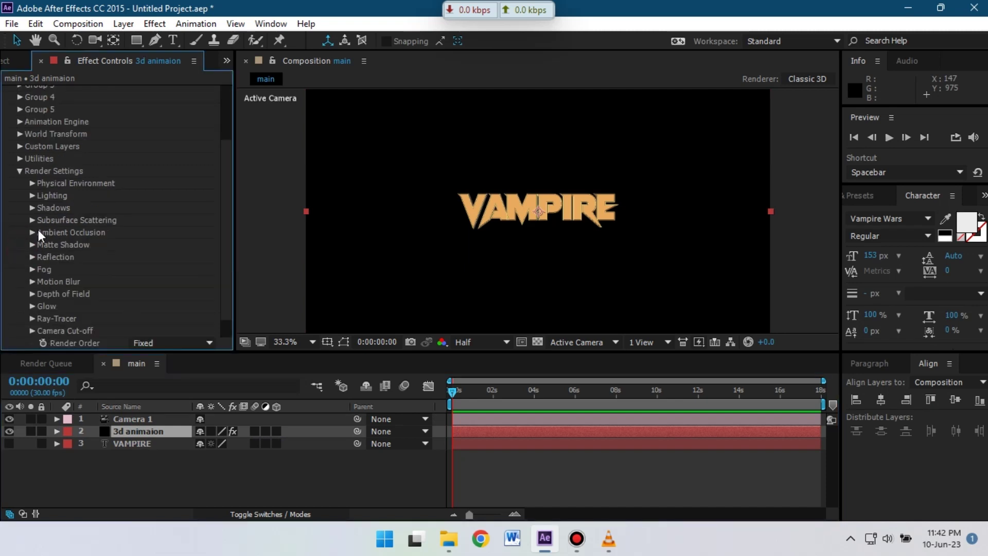
left_click(31, 196)
left_click(144, 232)
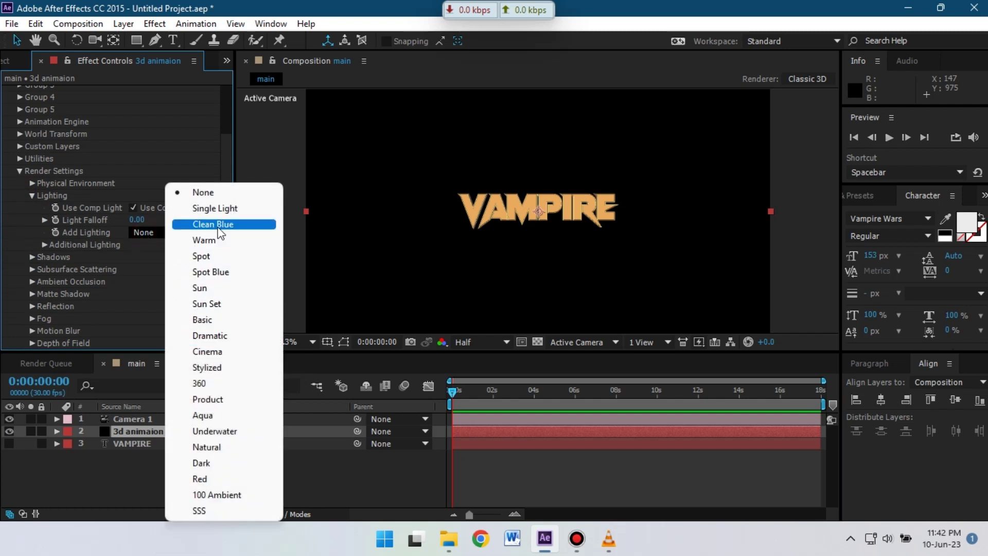
left_click(209, 352)
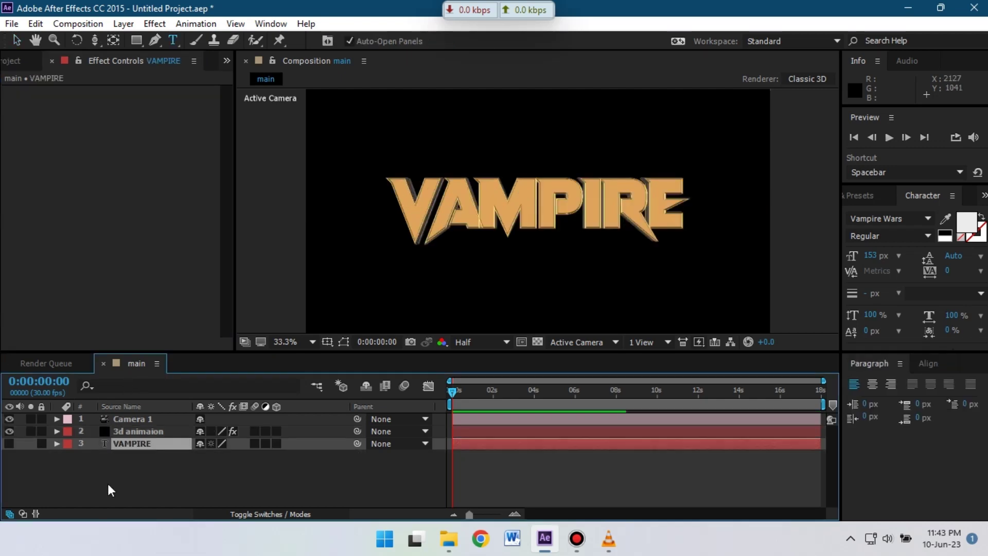
- Orbit Camera 1 around the VAMPIRE title, undo a stray orbit, and dolly in for a close angled view
left_click(107, 480)
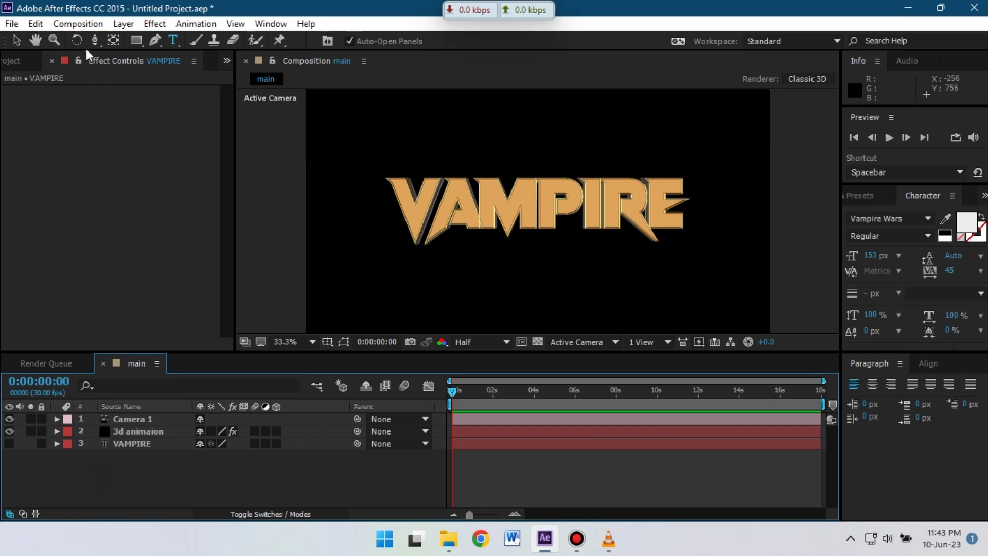
left_click_drag(97, 39, 179, 54)
left_click_drag(463, 153, 293, 145)
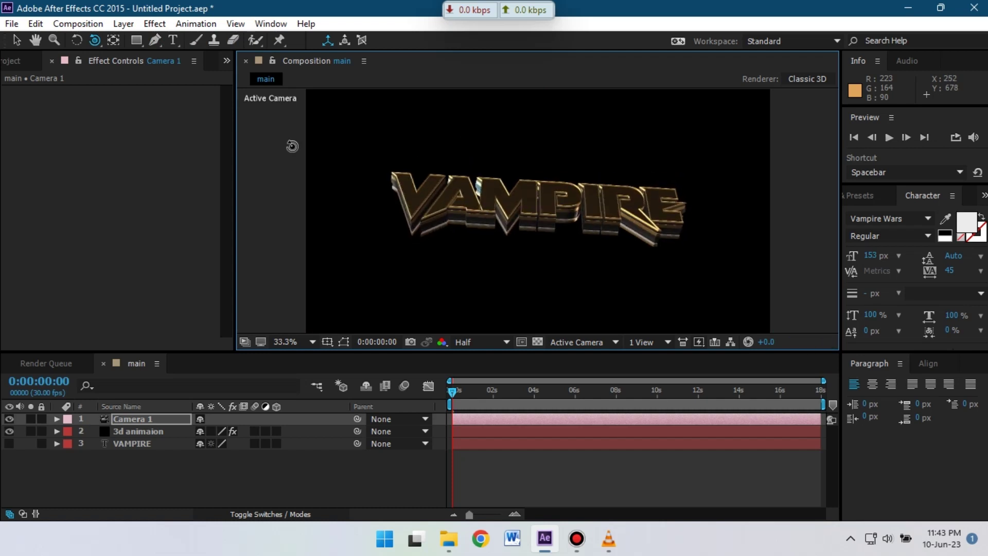
left_click_drag(95, 43, 161, 110)
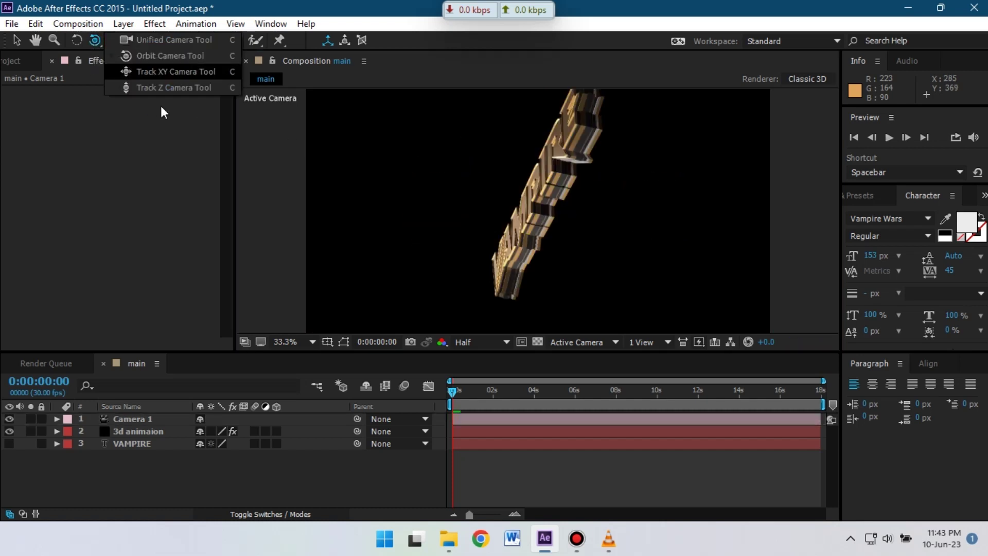
left_click(485, 310)
key("ctrl+z")
left_click_drag(477, 209, 515, 213)
left_click_drag(95, 47, 126, 88)
left_click_drag(479, 225, 497, 118)
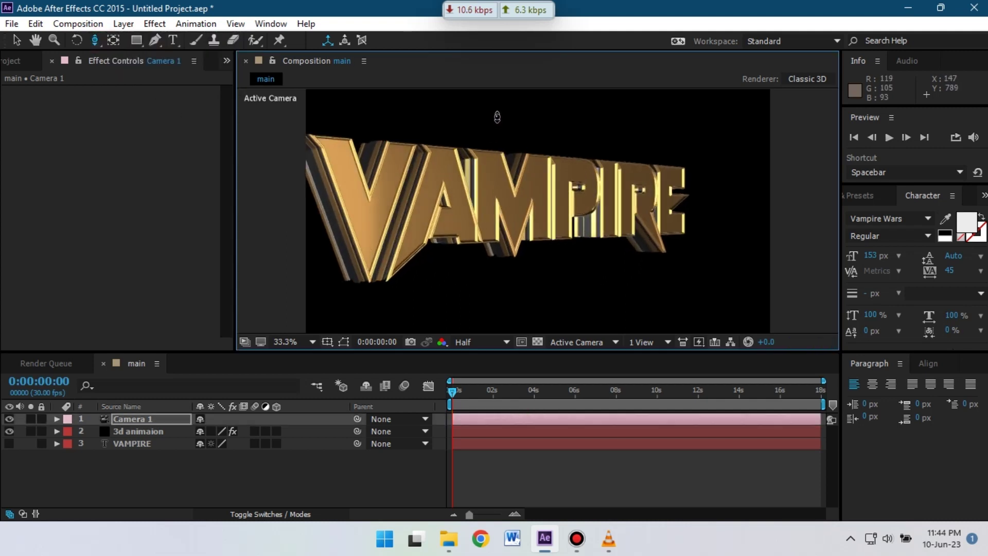
- Orbit Camera 1 further and keyframe its Point of Interest and Position at 0:00:00:00 and, slightly orbited, at 0:00:01:09
key("c")
key("c")
left_click_drag(464, 229, 366, 184)
key("alt+shift+a")
key("alt+shift+p")
left_click(479, 399)
left_click_drag(362, 221, 357, 221)
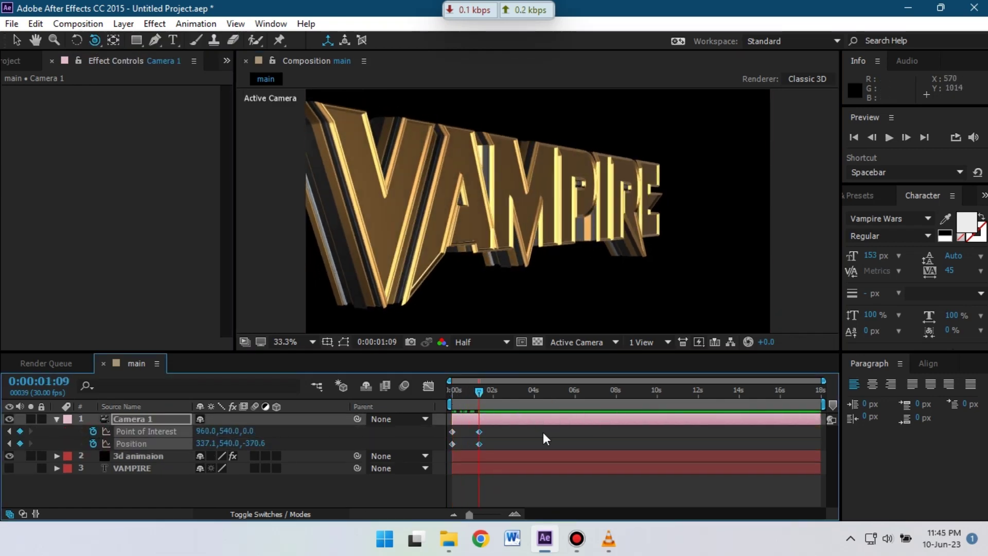
- Split Camera 1 at 0:00:01:09 and delete the keyframes carried over to the new camera
key("ctrl+shift+d")
left_click_drag(520, 427, 446, 448)
key("Delete")
- Reframe Camera 2 close to the title's letters and keyframe its Point of Interest and Position at 0:00:01:09 and 0:00:02:22
left_click_drag(478, 221, 267, 204)
left_click_drag(535, 180, 563, 103)
left_click_drag(518, 159, 516, 177)
left_click_drag(540, 217, 493, 210)
left_click(92, 431)
left_click(507, 391)
left_click(95, 43)
mouse_move(506, 392)
left_mouse_down()
mouse_move(497, 394)
mouse_move(508, 392)
left_mouse_up()
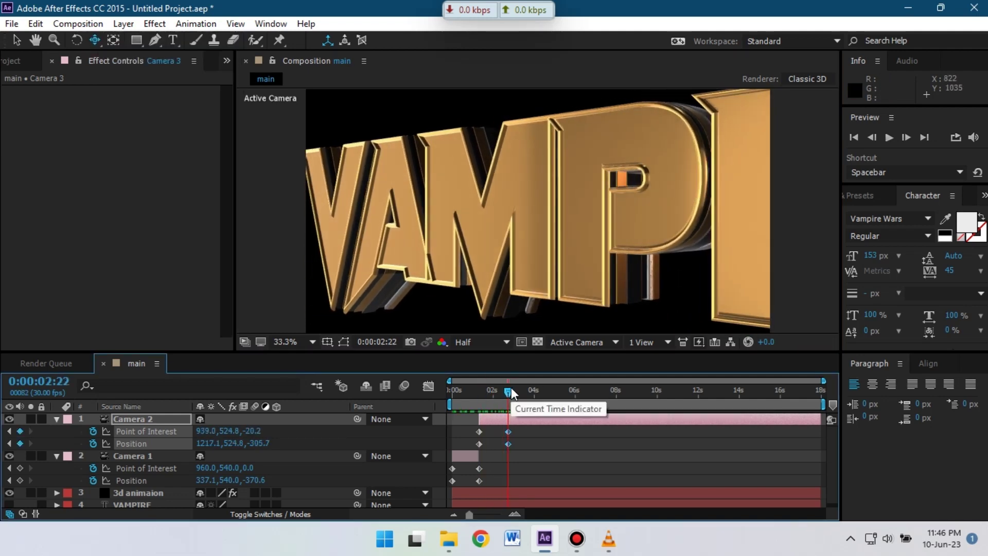
- Split Camera 2 at 0:00:02:22 and delete the keyframes carried over to the new camera
key("ctrl+shift+d")
left_click_drag(534, 428, 472, 447)
key("Delete")
- Try repositioning Camera 3 through its Transform properties
left_click(57, 419)
left_click(70, 444)
scroll(78, 443, "up", 2)
left_click(69, 443)
left_click(69, 431)
scroll(155, 448, "down", 3)
left_click_drag(226, 463, 247, 462)
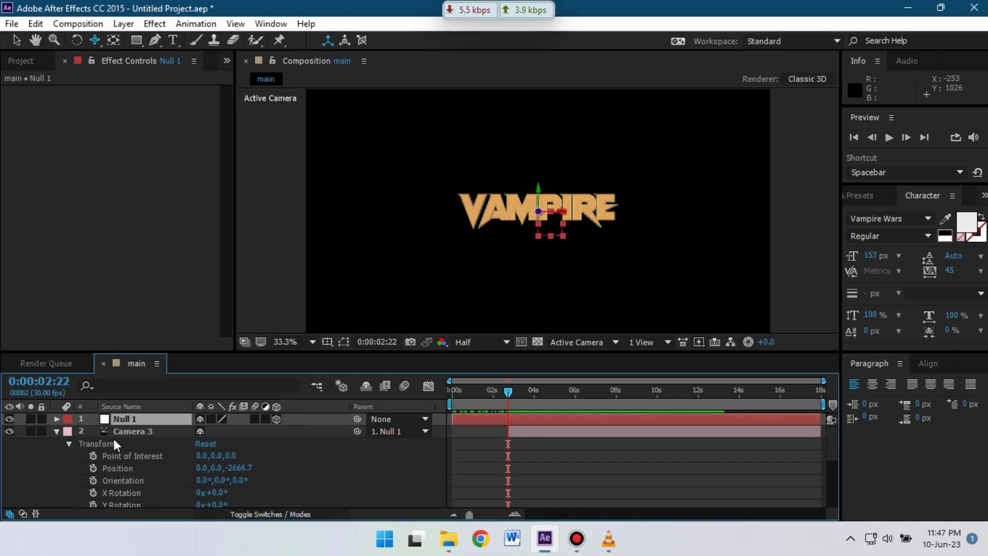
- Adjust Camera 3's rotation values and orbit and pan it to frame the title for its shot
left_click_drag(216, 480, 220, 470)
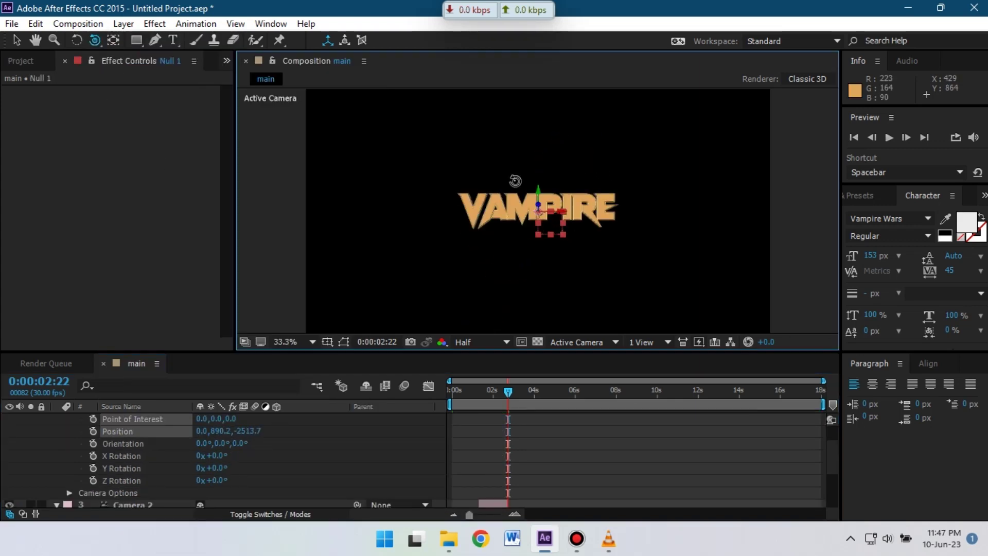
left_click_drag(514, 181, 452, 255)
left_click(94, 40)
left_click(161, 70)
left_click_drag(212, 480, 231, 480)
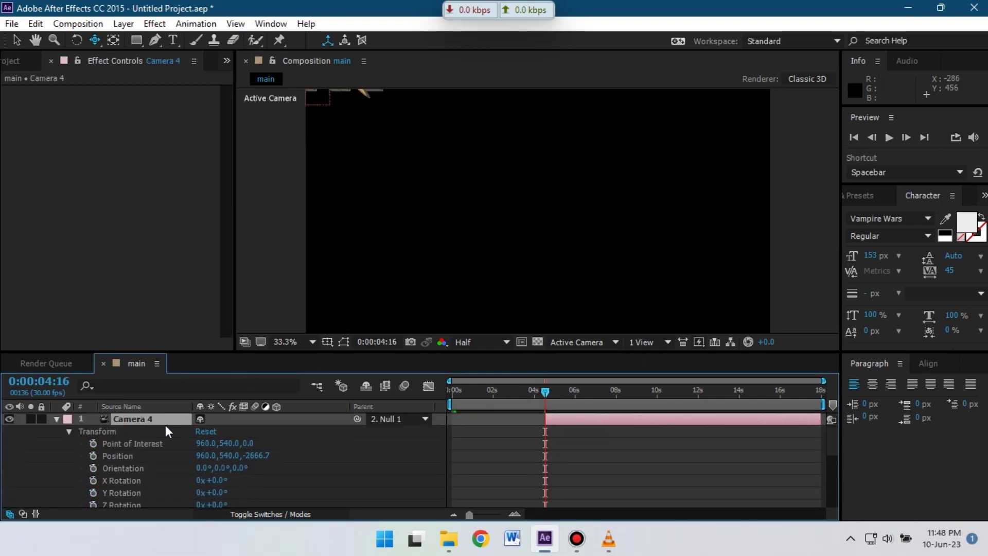
- Detach Camera 4 from Null 1 with a centered front view and trim the null to Camera 3's span ending at 0:00:04:16
right_click(140, 418)
mouse_move(281, 16)
left_click(446, 60)
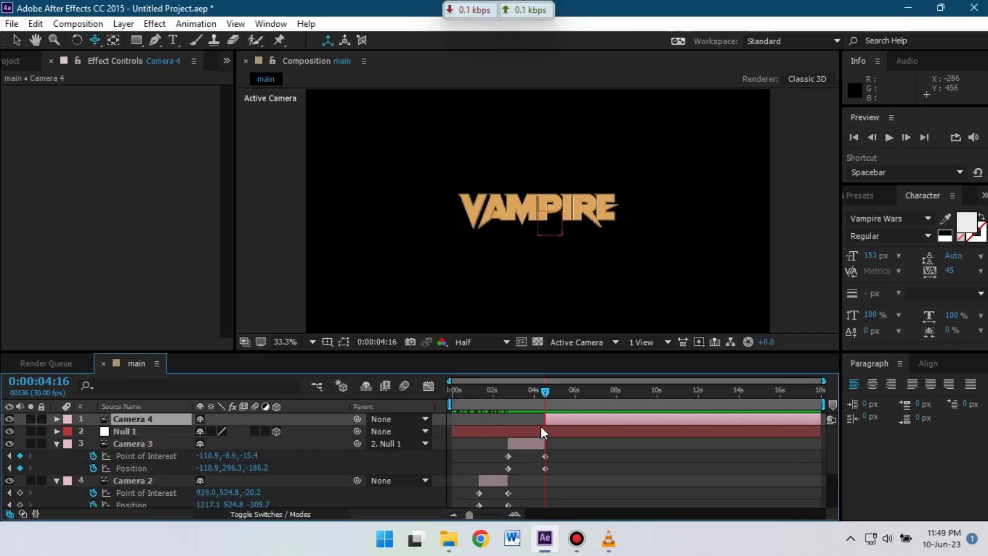
left_click(542, 431)
left_click(526, 396)
- Keyframe Camera 4's Point of Interest and Position at 0:00:06:08
left_click(564, 421)
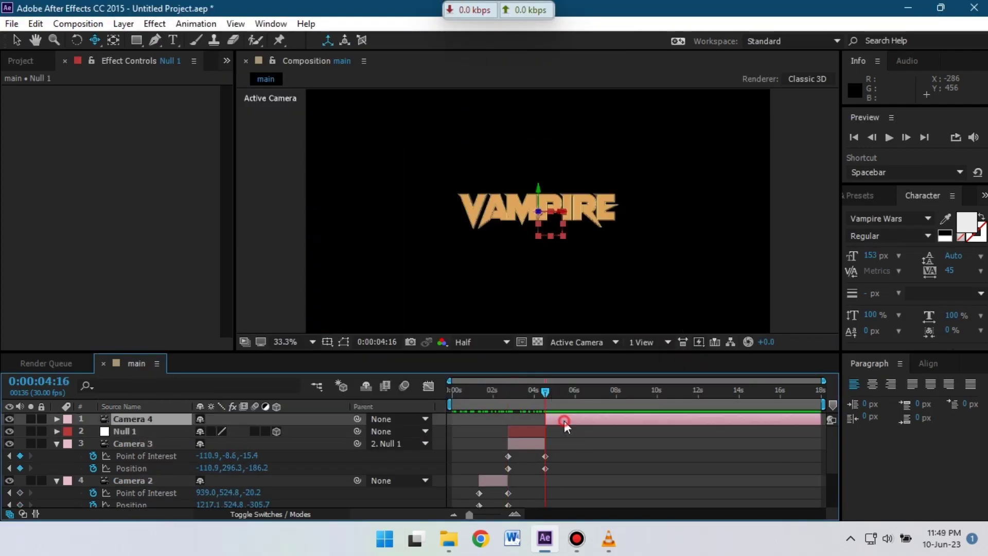
left_click(581, 392)
key("p")
key("shift+a")
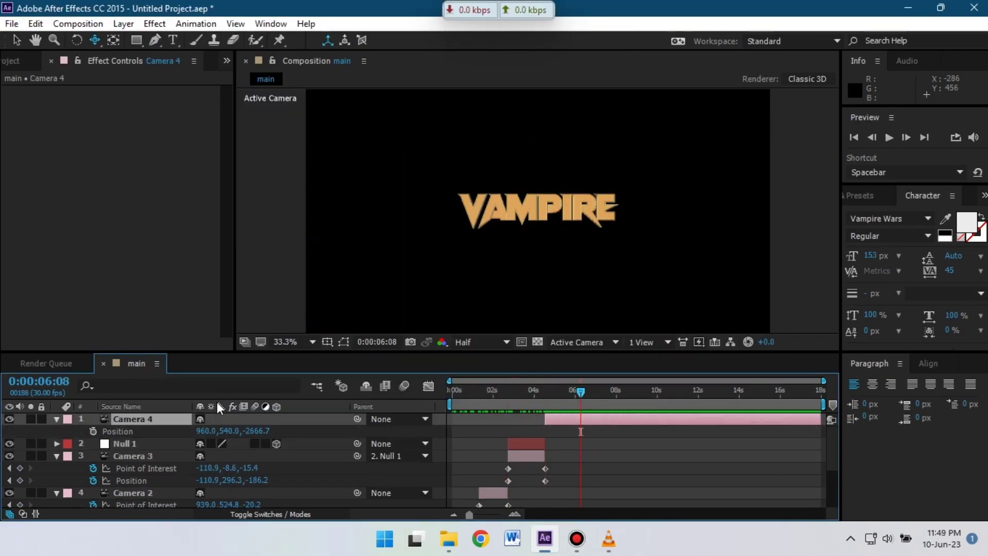
left_click(93, 431)
left_click(94, 443)
- Dolly Camera 4 in close to the title at 0:00:04:16 and orbit it for the shot's starting view
left_click_drag(580, 392, 545, 394)
key("c")
left_click_drag(504, 234, 504, 113)
left_click_drag(95, 40, 171, 58)
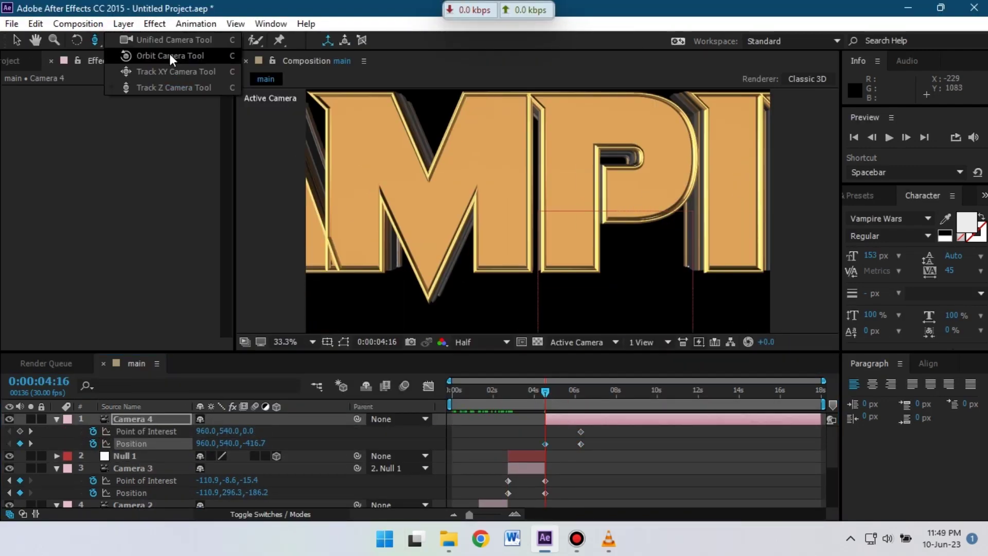
left_click(170, 55)
left_click_drag(396, 222, 452, 153)
- Dolly Camera 4 closer to the title at 0:00:06:08, to a Z position of about -1802.7, and preview the move
left_click_drag(554, 391, 593, 394)
key("c")
key("c")
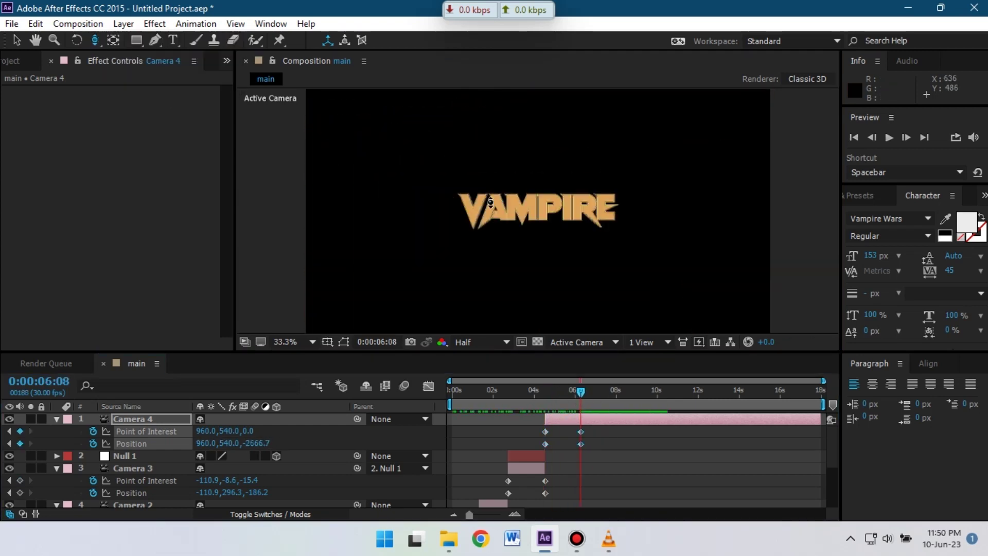
left_click_drag(542, 206, 569, 128)
mouse_move(579, 392)
left_mouse_down()
mouse_move(542, 402)
mouse_move(573, 399)
left_mouse_up()
key("space")
- Move Camera 4's final Point of Interest and Position keyframes earlier, to about 5.4 seconds, and preview the faster move
left_click_drag(592, 427, 575, 447)
left_click_drag(581, 443, 563, 443)
left_click(536, 393)
left_click(539, 393)
key("space")
left_click_drag(560, 389, 584, 398)
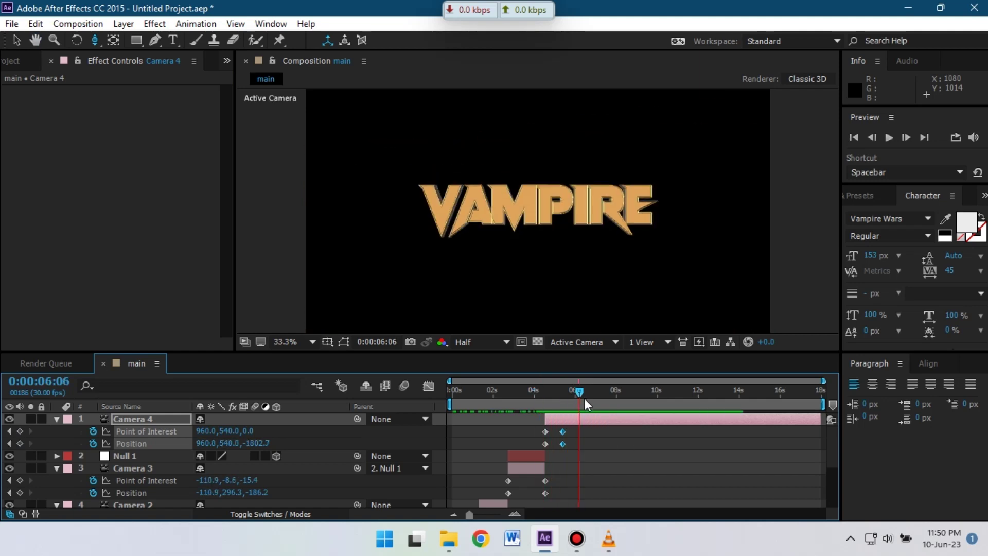
- Add Shockwave Footage.mp4 beneath the 3d animaion layer and shift it to start at about 0:00:04:16
left_click(20, 62)
left_click(49, 194)
left_click(48, 220)
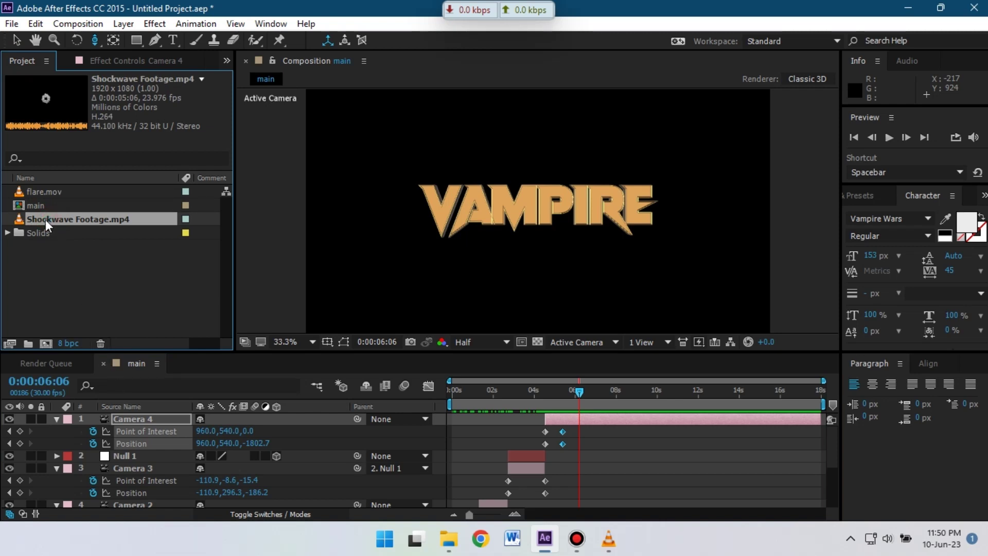
left_click_drag(99, 366, 133, 493)
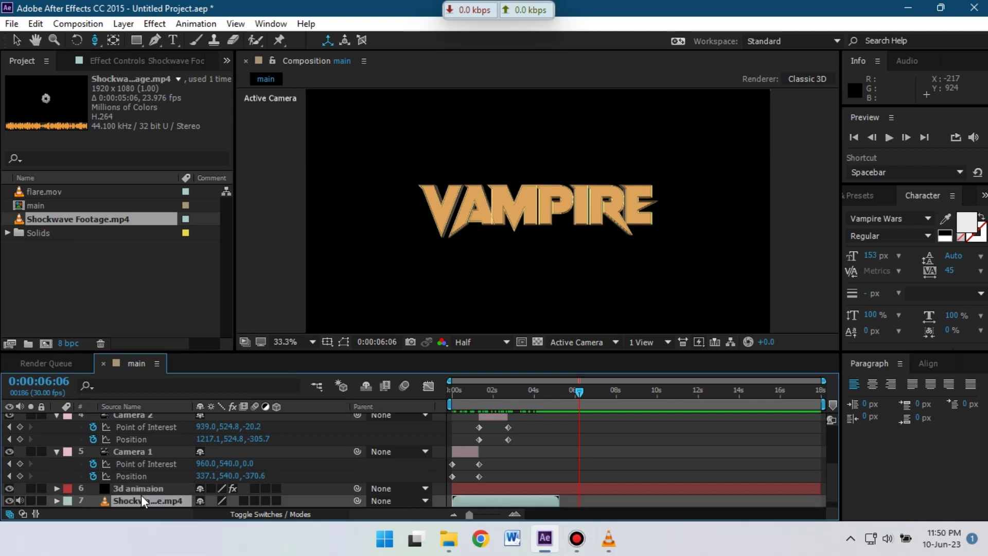
scroll(617, 454, "up", 2)
scroll(618, 454, "down", 3)
left_click_drag(489, 496, 589, 484)
- Shift the shockwave layer later so it starts as Camera 4's move ends, and check the timing up to 0:00:05:28
scroll(589, 484, "up", 2)
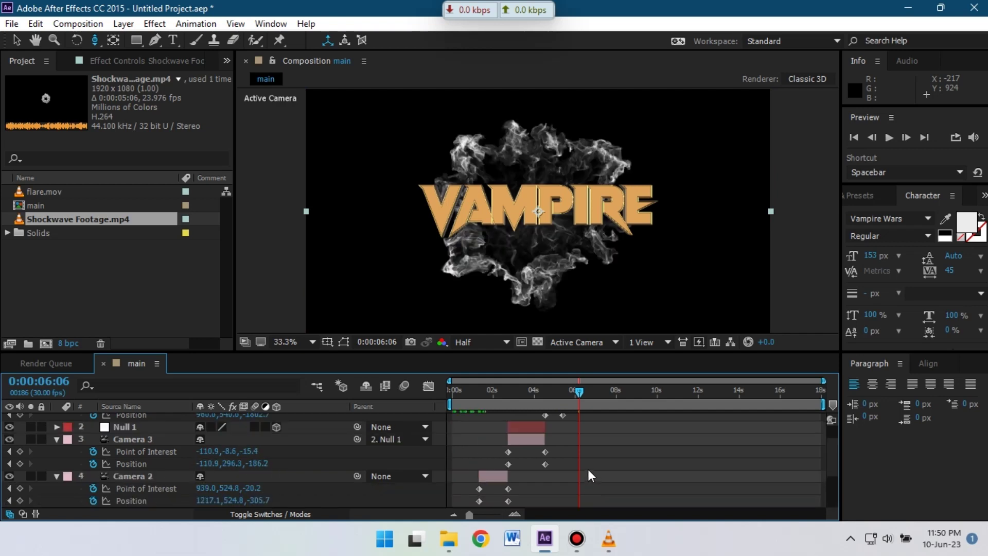
scroll(587, 469, "up", 1)
left_click_drag(578, 395, 548, 398)
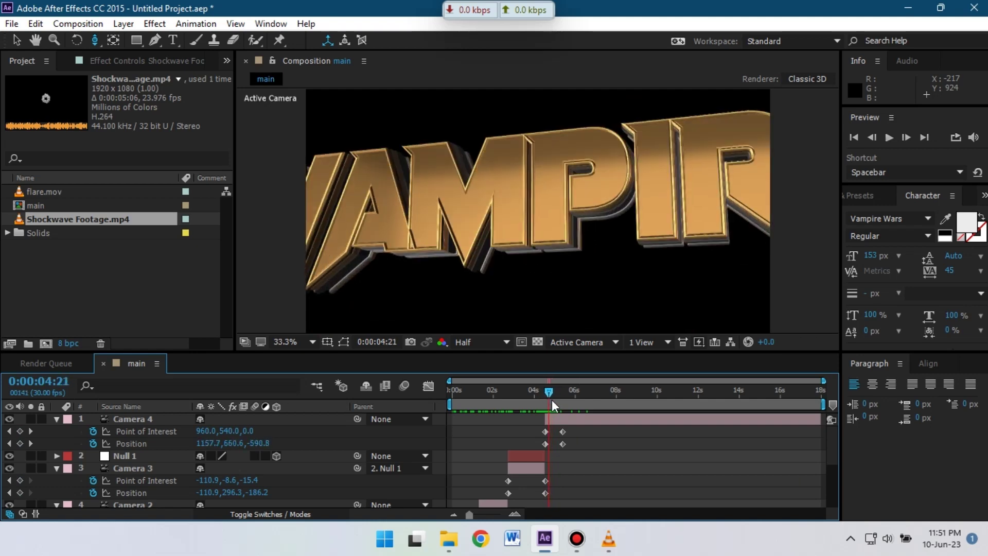
scroll(591, 443, "down", 4)
left_click(567, 489)
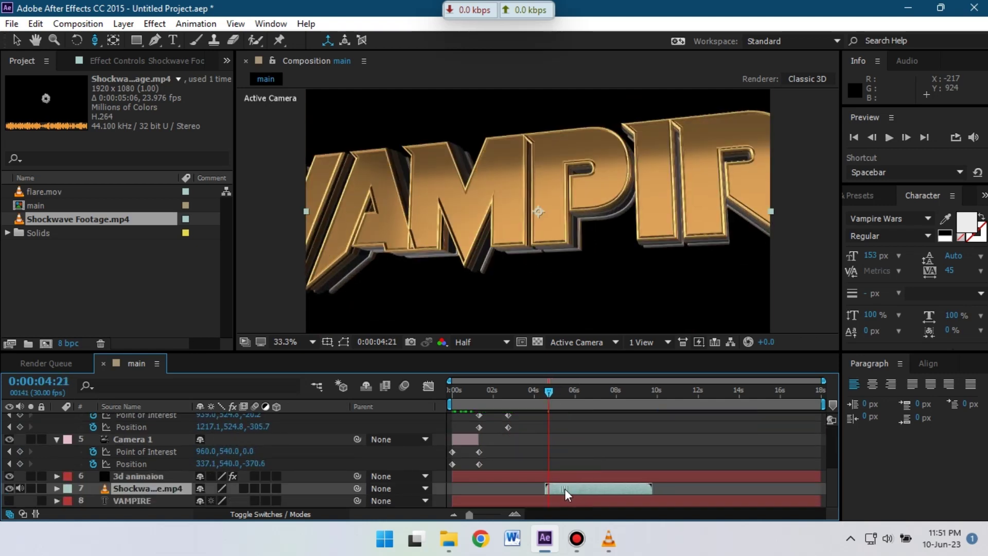
scroll(567, 440, "up", 5)
left_click_drag(550, 391, 565, 395)
scroll(605, 465, "down", 5)
left_click_drag(581, 490, 585, 490)
scroll(583, 419, "up", 5)
left_click_drag(561, 395, 575, 392)
scroll(603, 409, "up", 2)
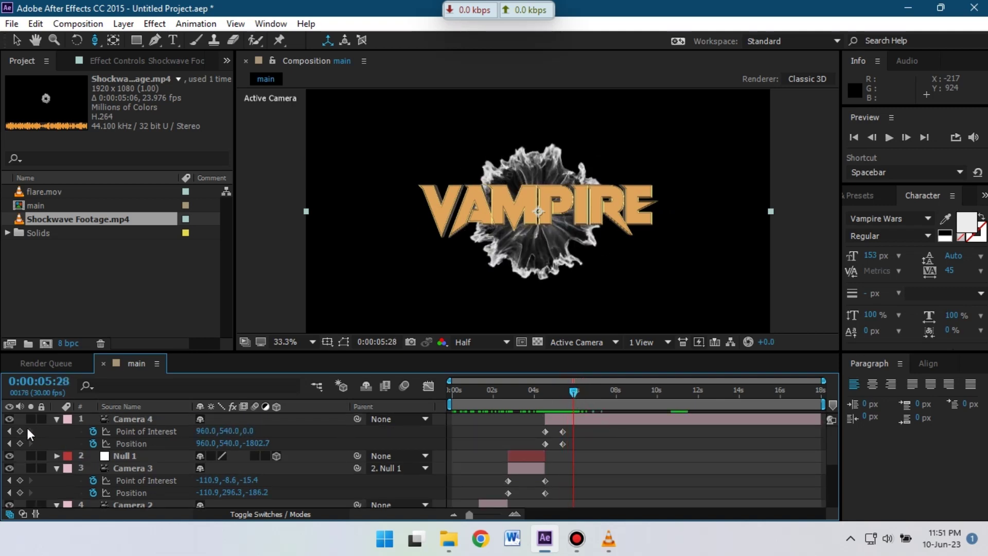
- Add Point of Interest and Position keyframes to Camera 4 at 0:00:05:28
left_click(19, 431)
left_click(20, 443)
left_click(589, 398)
left_click(609, 395)
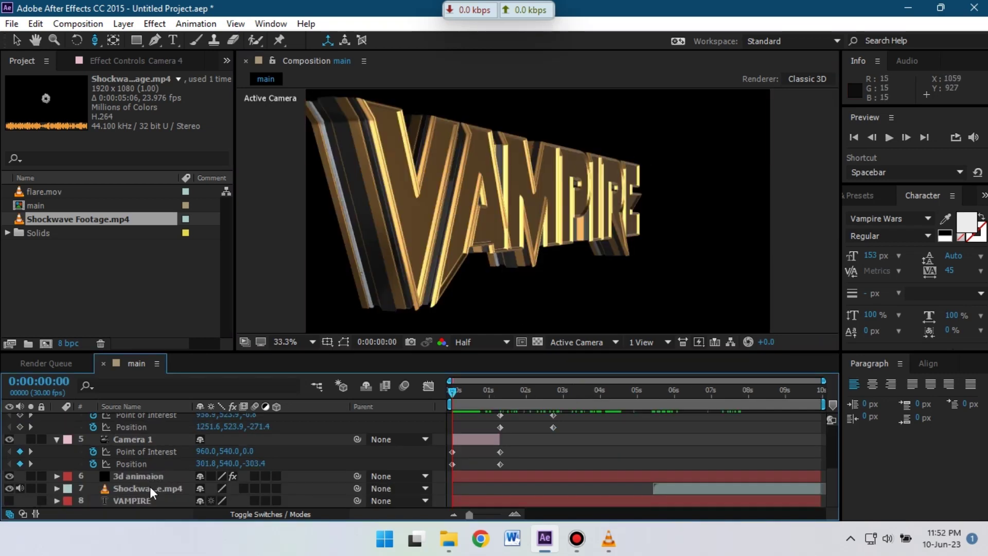
- Set the shockwave layer's blending mode to Screen and check it at 0:00:05:22
left_click(149, 486)
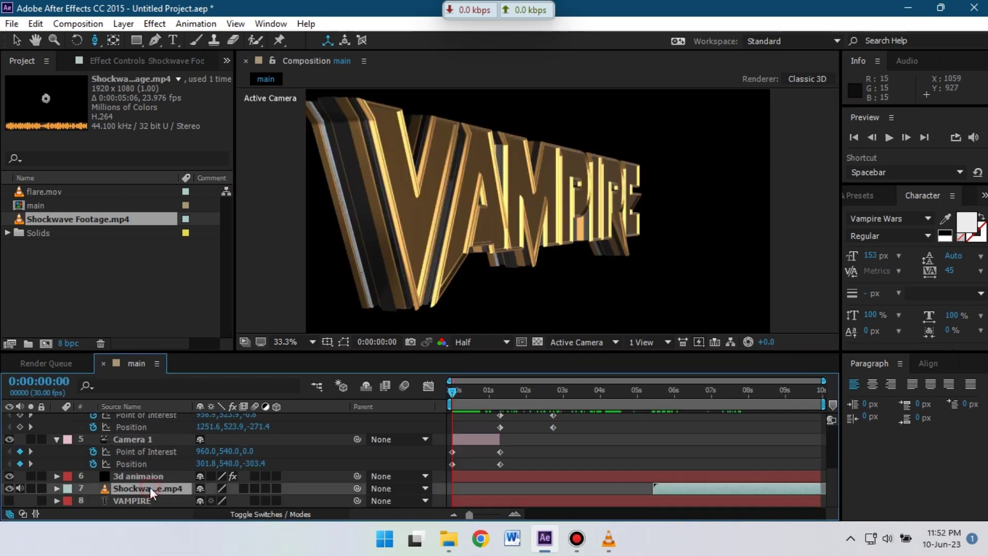
left_click(253, 516)
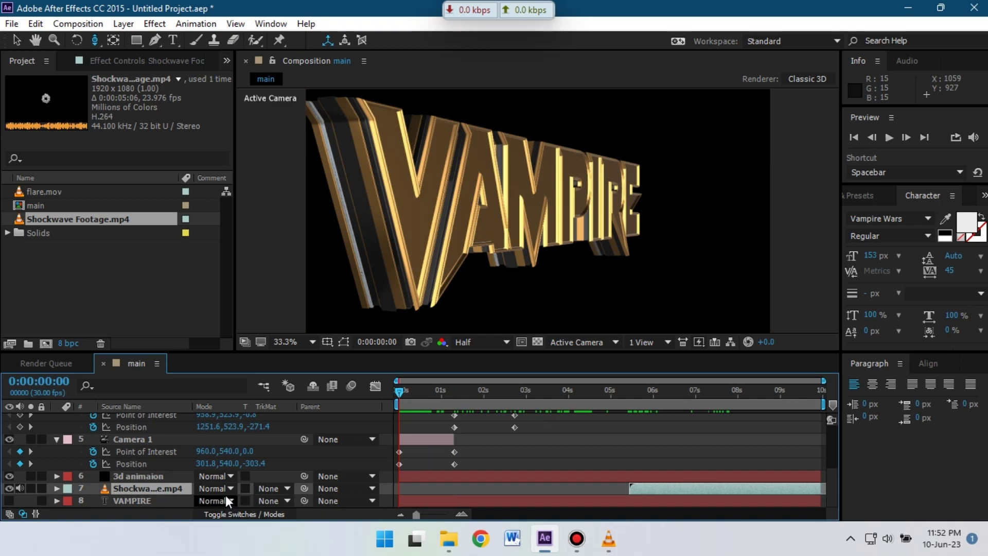
left_click(215, 489)
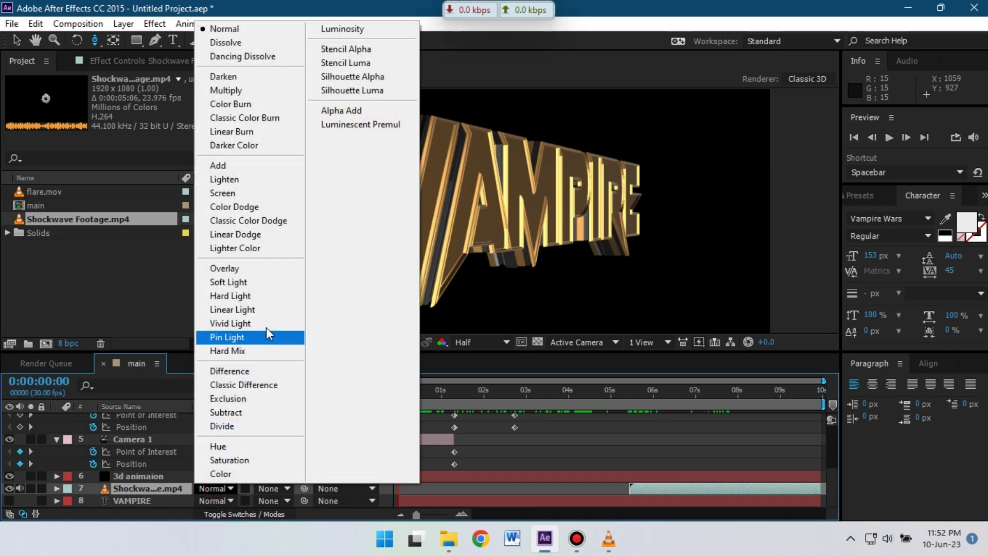
left_click(254, 192)
left_click_drag(398, 392, 644, 411)
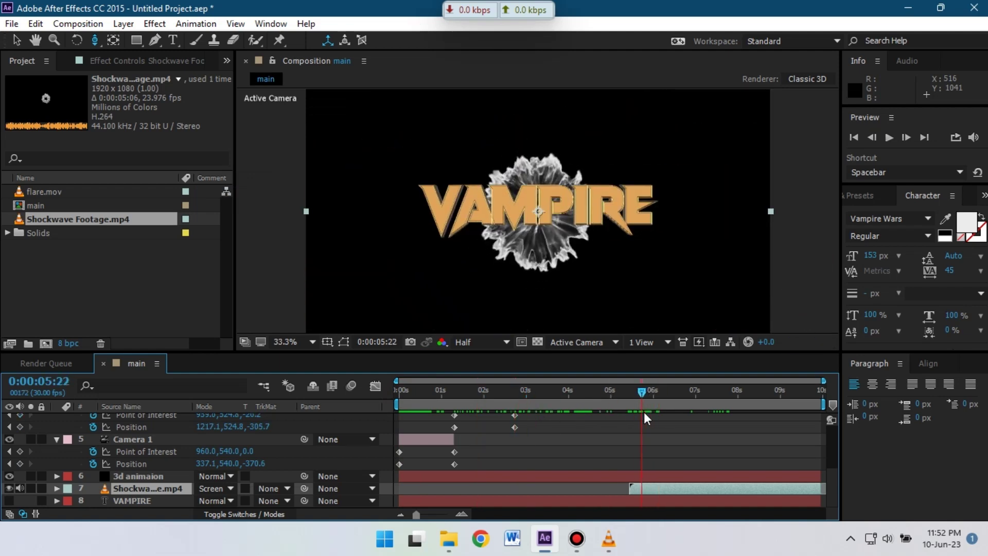
left_click(202, 488)
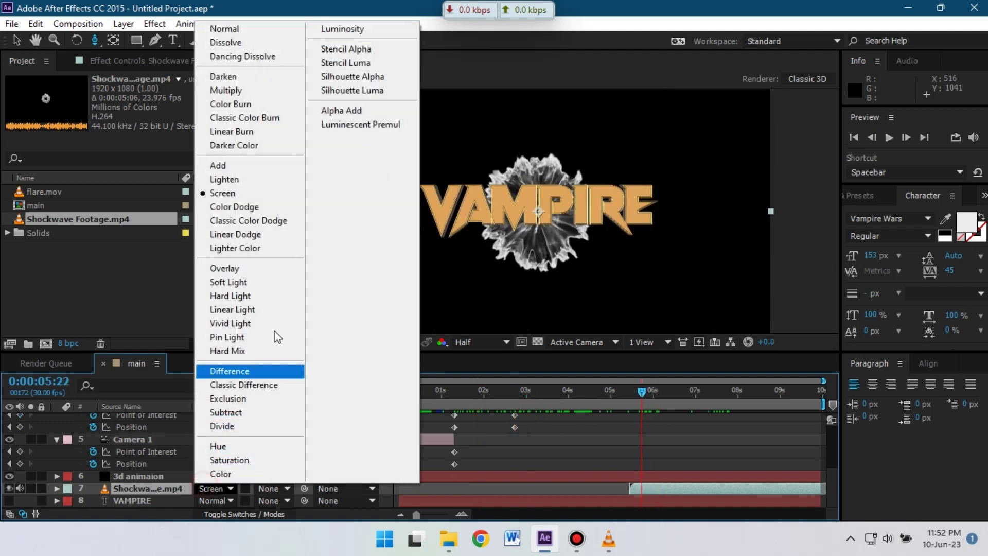
left_click(238, 193)
- Add flare.mov between the 3d animaion and shockwave layers, starting together with the shockwave
left_click(42, 191)
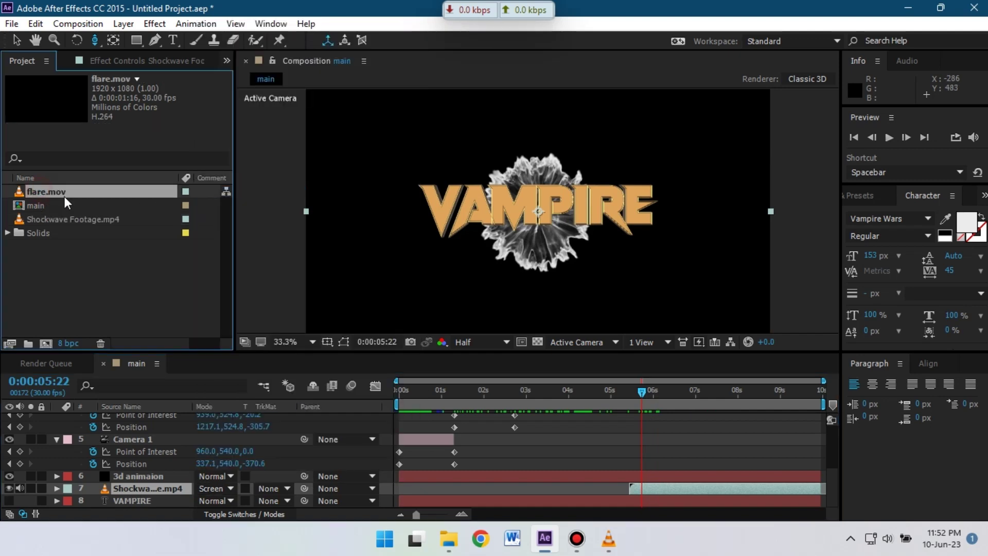
left_click_drag(45, 189, 119, 481)
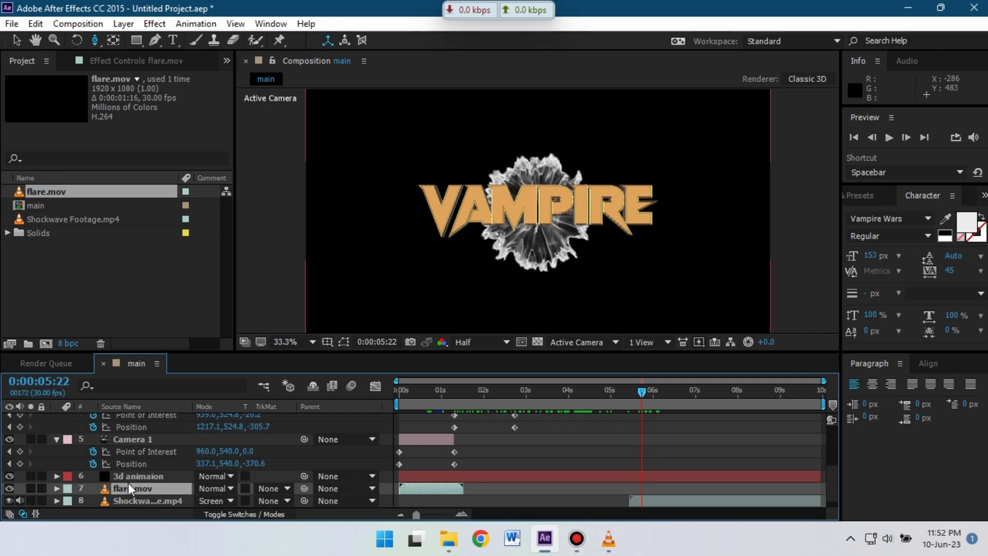
left_click_drag(414, 487, 643, 486)
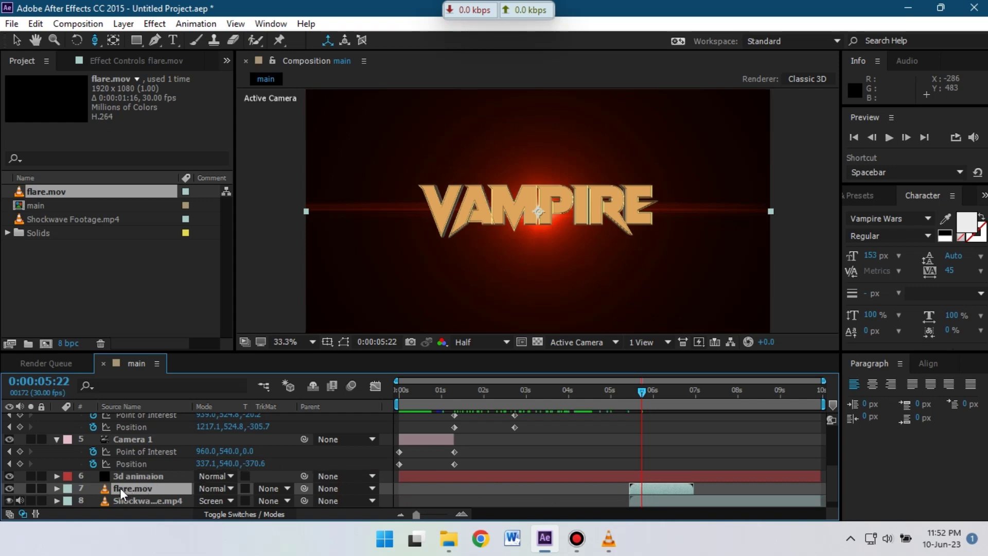
- Set the flare.mov layer's blending mode to Screen and scrub through the burst
left_click(211, 489)
left_click(224, 195)
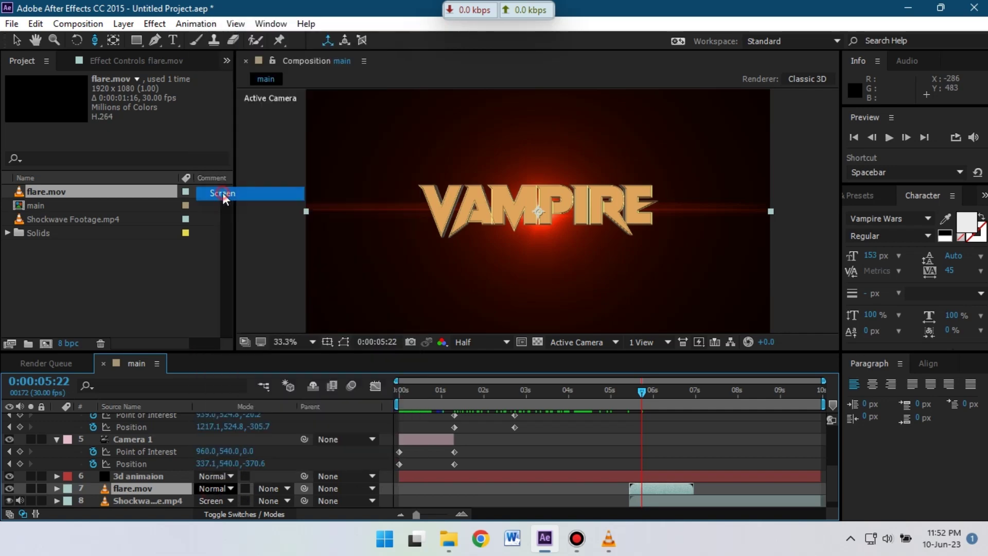
left_click_drag(641, 390, 701, 397)
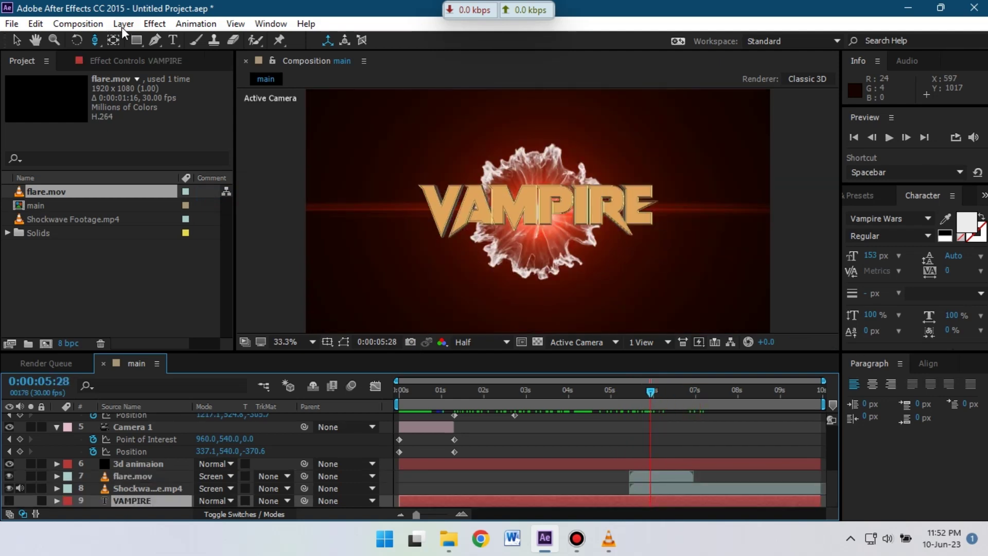
- Create a 1920 x 1080 solid named BD in dark blue 05070B, directly beneath the shockwave layer
left_click(121, 26)
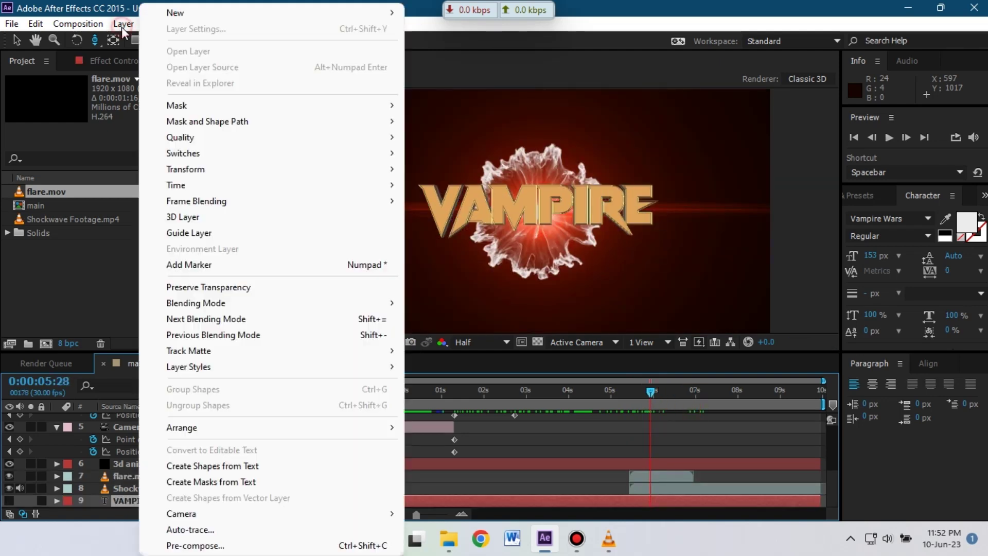
mouse_move(170, 14)
left_click(440, 29)
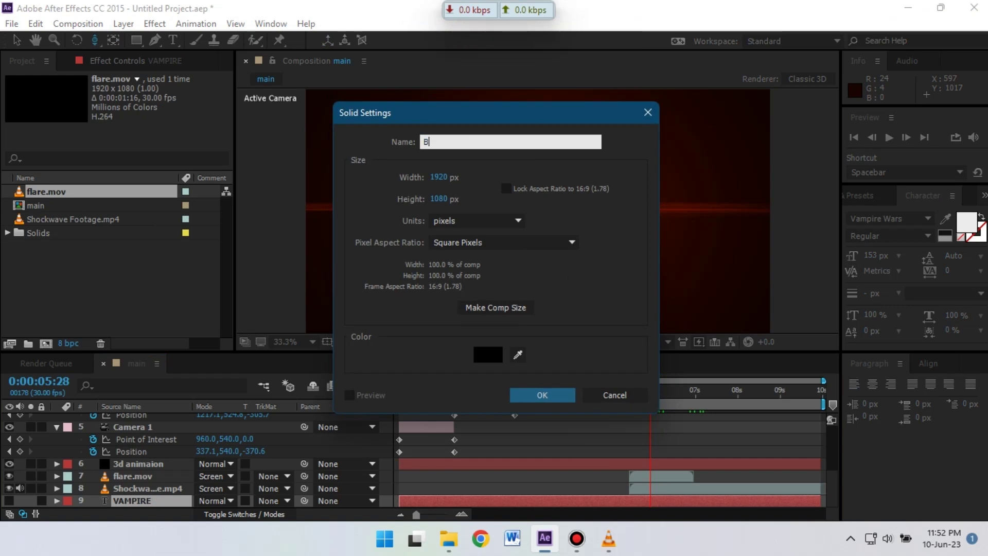
left_click(481, 353)
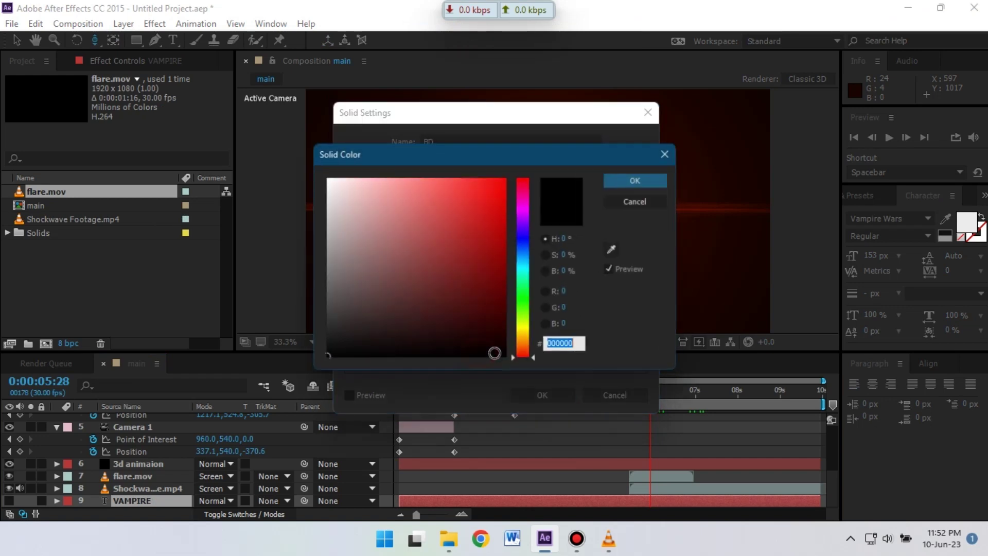
left_click(527, 248)
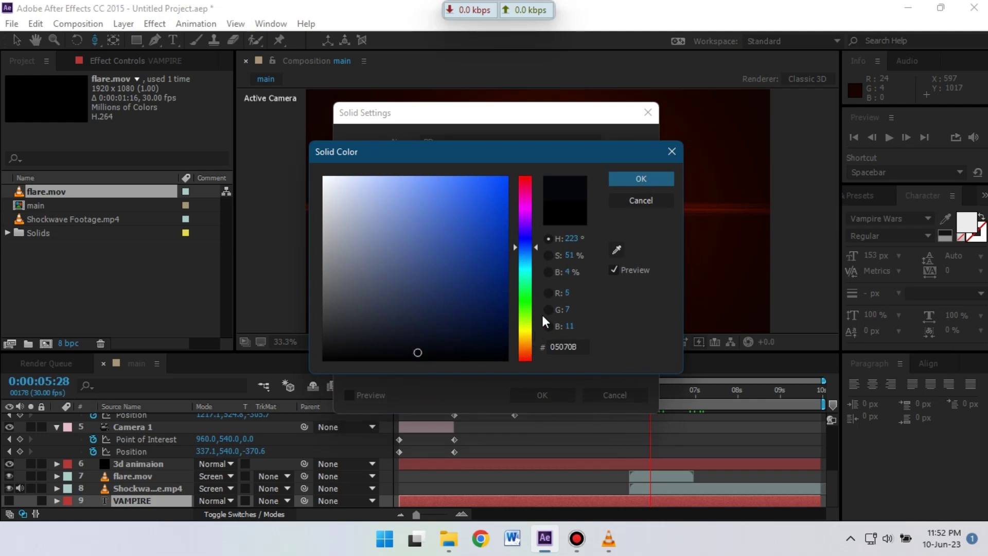
left_click(629, 174)
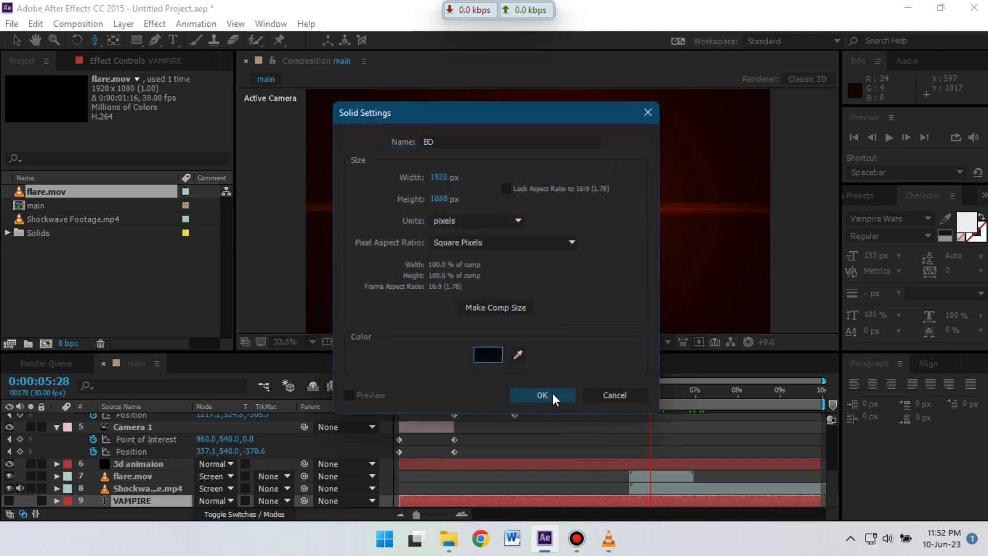
left_click(553, 395)
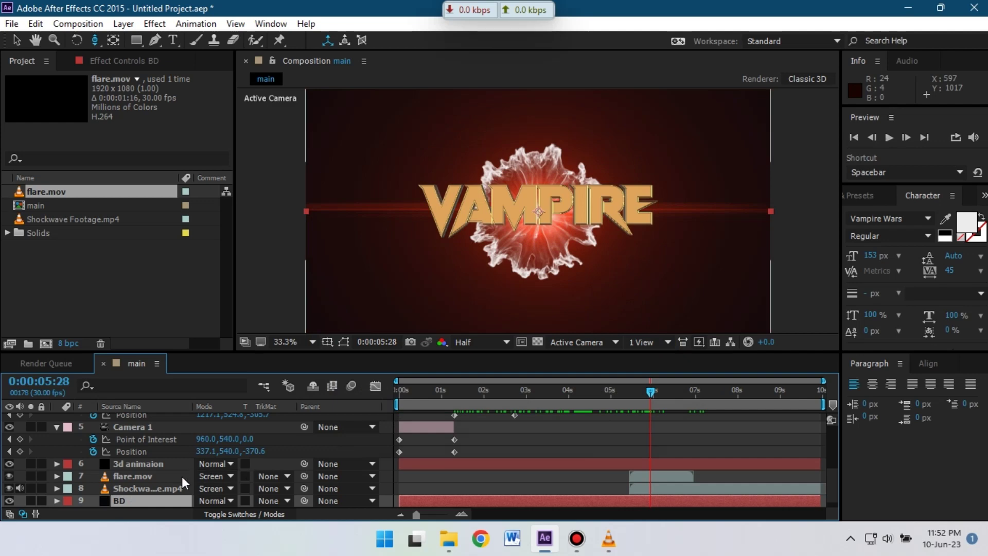
scroll(177, 483, "down", 1)
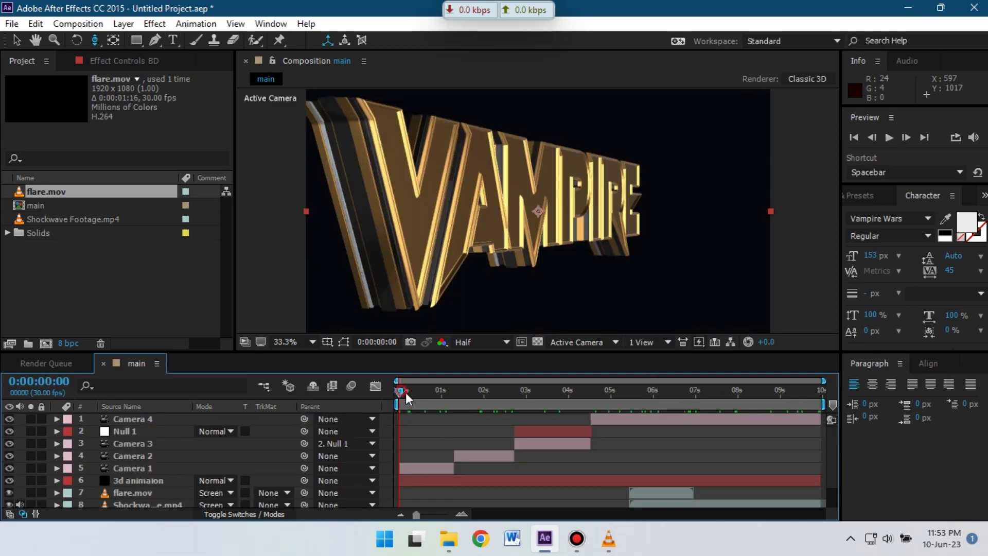
- Turn on Depth of Field in Camera 1's Camera Options with the playhead at 0:00:00:05
left_click_drag(405, 392, 408, 393)
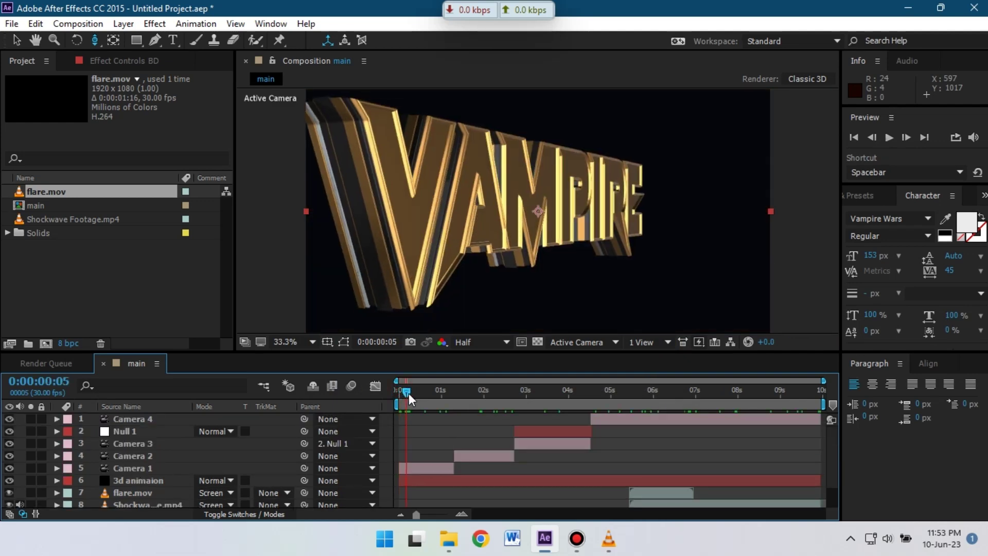
left_click(130, 467)
left_click(57, 467)
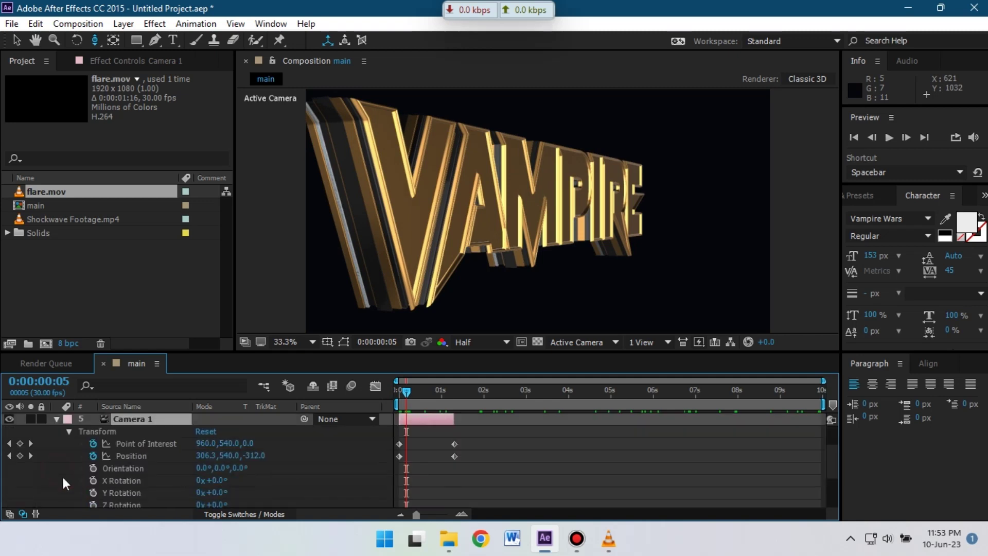
left_click(65, 430)
left_click(69, 432)
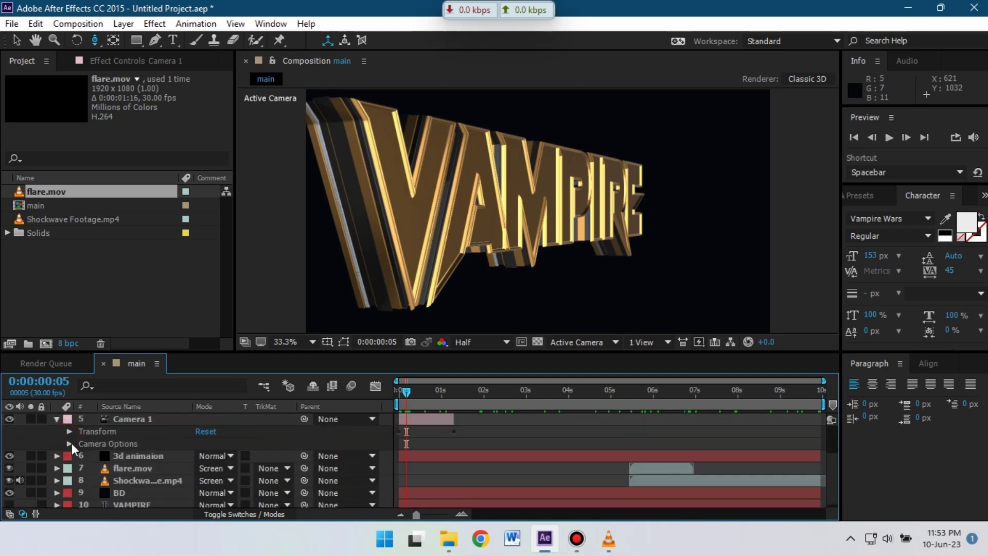
left_click(70, 444)
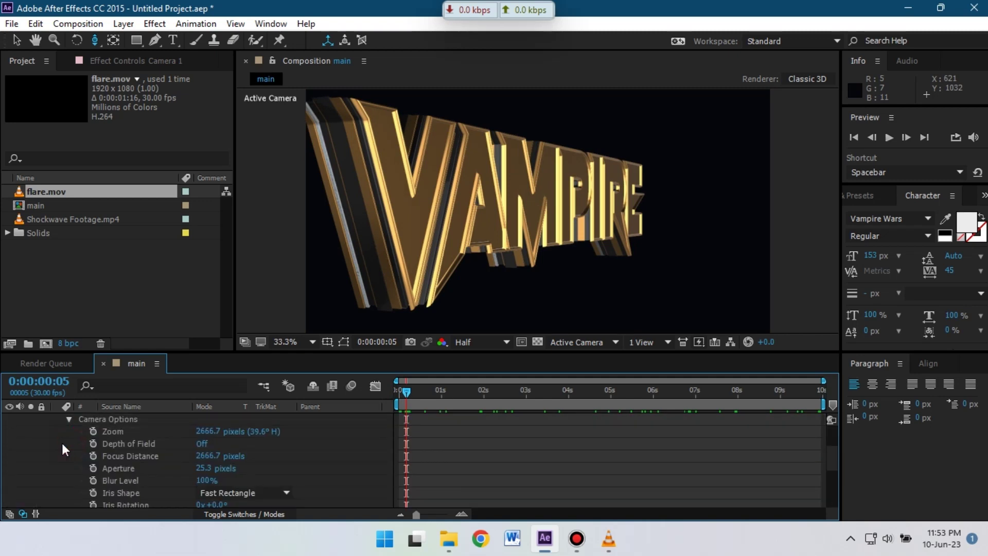
left_click(201, 445)
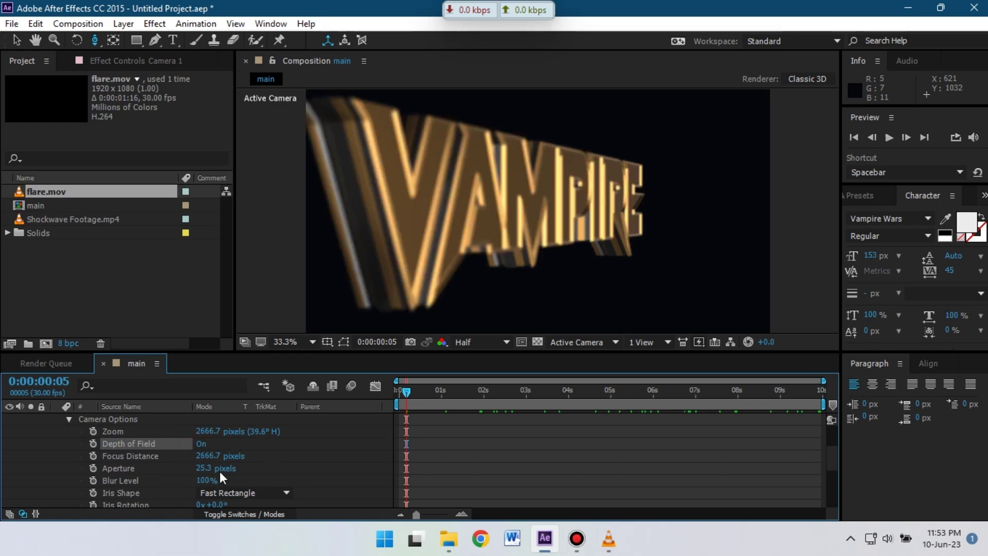
- Set Camera 1's Focus Distance to 450 pixels and its Aperture to 30 pixels
type("1050")
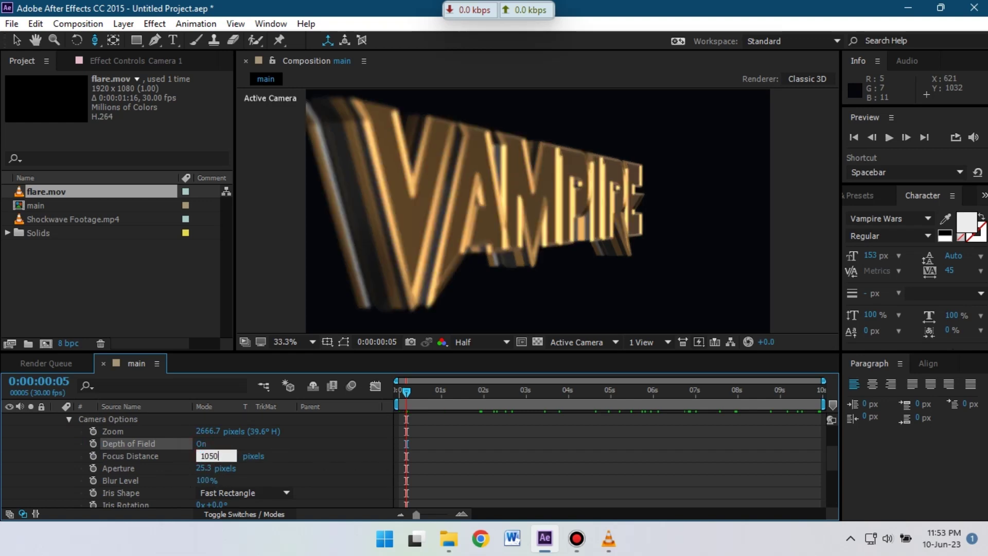
key("Return")
key("Return")
key("Return")
type("35")
key("Return")
left_click(216, 468)
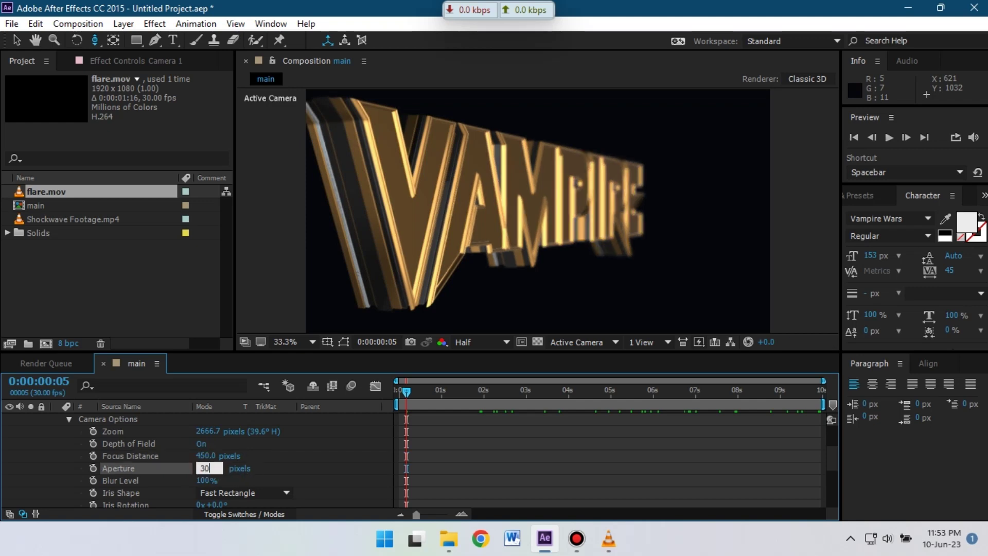
- Turn on Depth of Field for Camera 2 at 0:00:01:13 and set its Focus Distance to 850 pixels
scroll(161, 474, "up", 2)
left_click(56, 468)
left_click(459, 401)
left_click(460, 457)
left_click(57, 456)
left_click(69, 443)
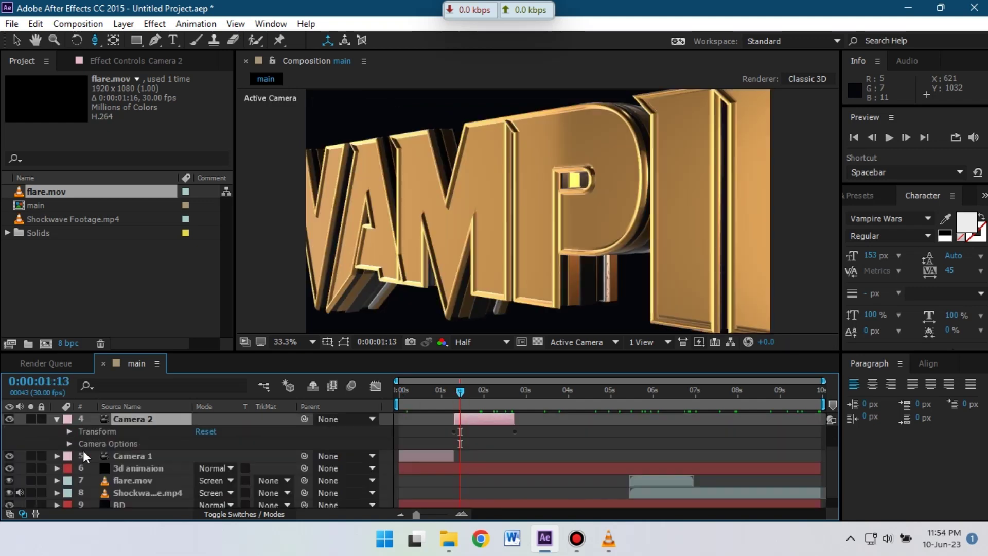
left_click(69, 444)
left_click(200, 443)
left_click(217, 456)
type("850")
key("Return")
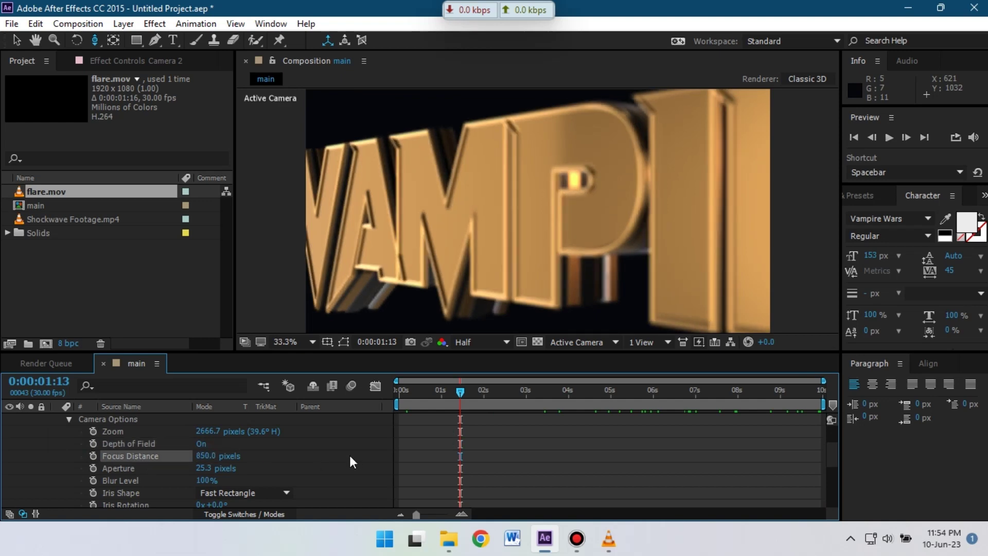
- Set Camera 2's Focus Distance to 550 pixels and its Aperture to 40 pixels
type("950")
key("Return")
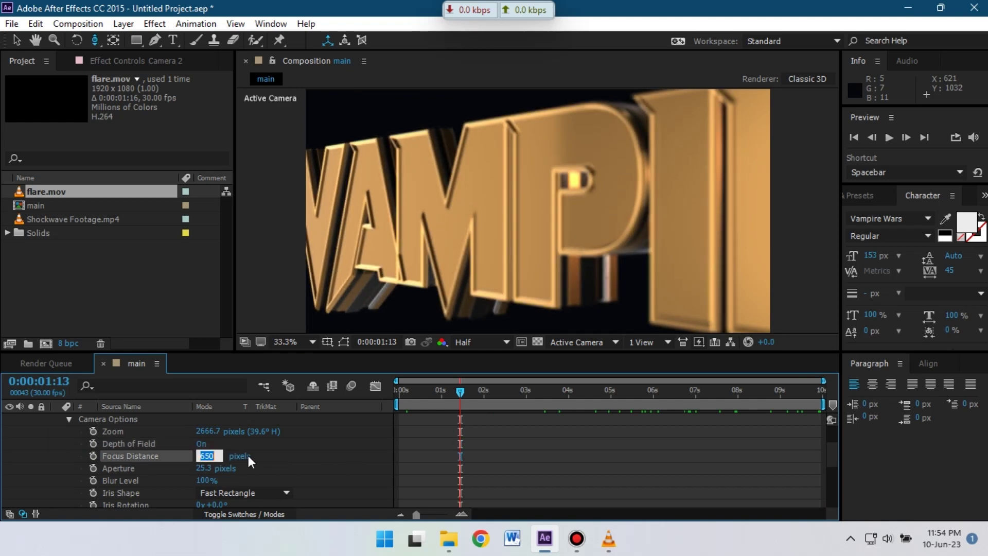
left_click(216, 455)
type("550")
key("Return")
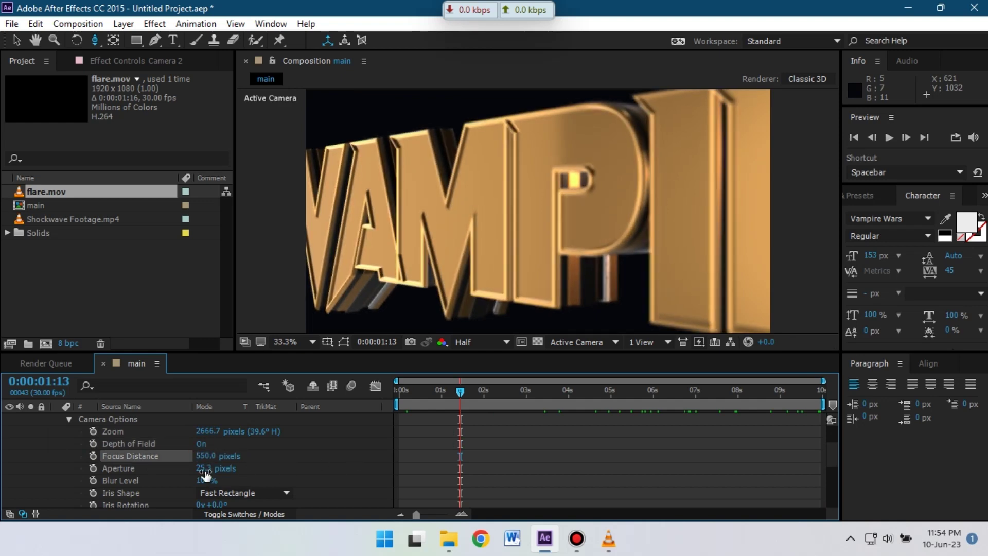
left_click(205, 469)
type("40")
key("Return")
scroll(329, 437, "up", 3)
key("u")
- Turn on Depth of Field in Camera 3's Camera Options with the playhead at 0:00:03:03
left_click(132, 443)
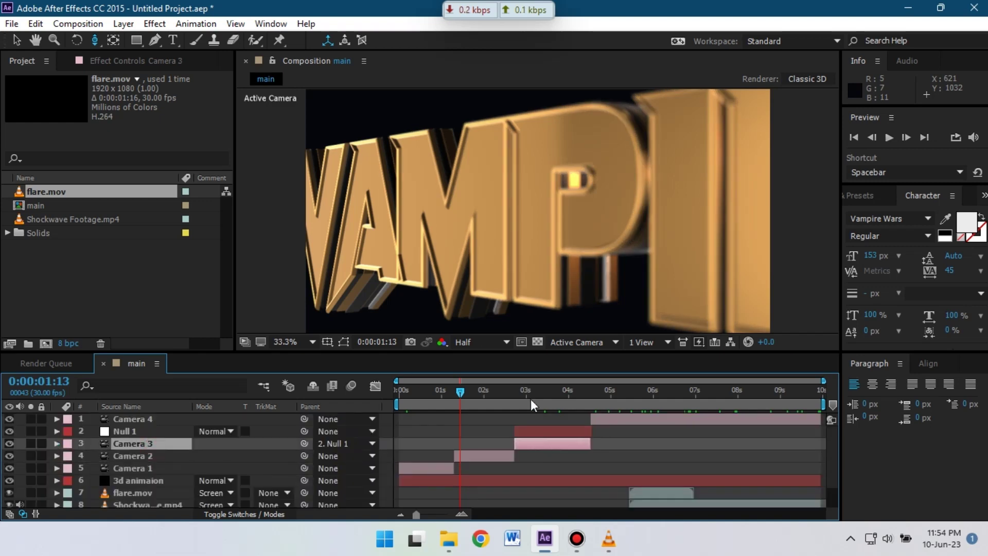
left_click(530, 396)
left_click(56, 444)
left_click(69, 432)
left_click(69, 444)
left_click(201, 443)
- Set Camera 3's Focus Distance to 320 pixels and collapse the layer's properties
type("420")
key("Return")
left_click(208, 456)
type("520")
key("Return")
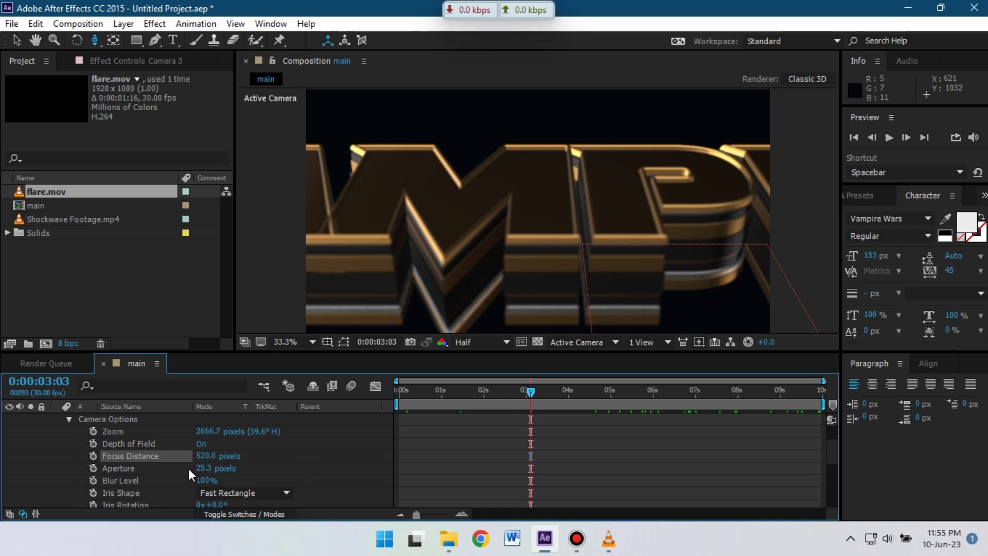
key("Return")
left_click(233, 470)
scroll(234, 470, "up", 2)
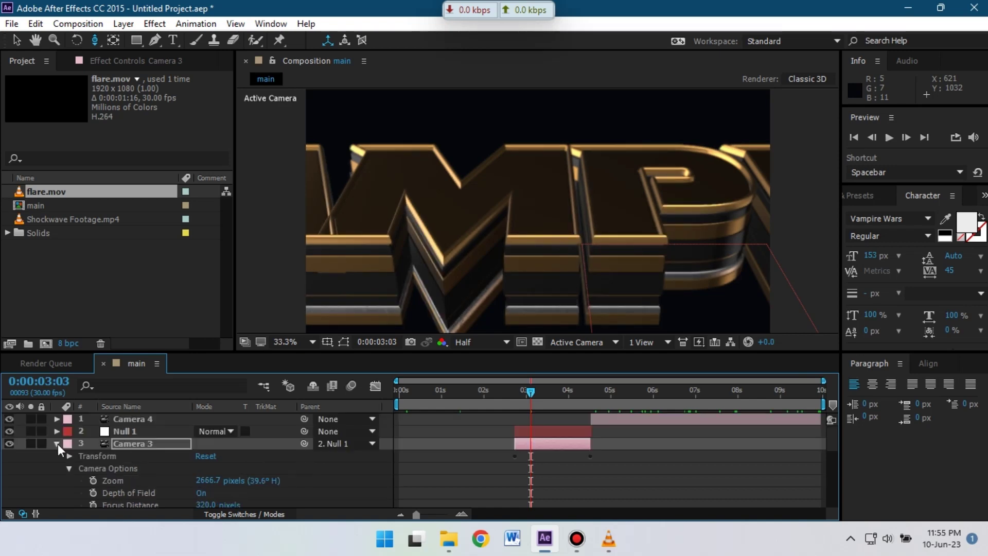
left_click(57, 444)
- Create an adjustment layer above Camera 4 with the playhead at 0:00:00:14
left_click(135, 419)
left_click(599, 395)
left_click_drag(600, 400, 419, 394)
left_click(124, 24)
mouse_move(278, 13)
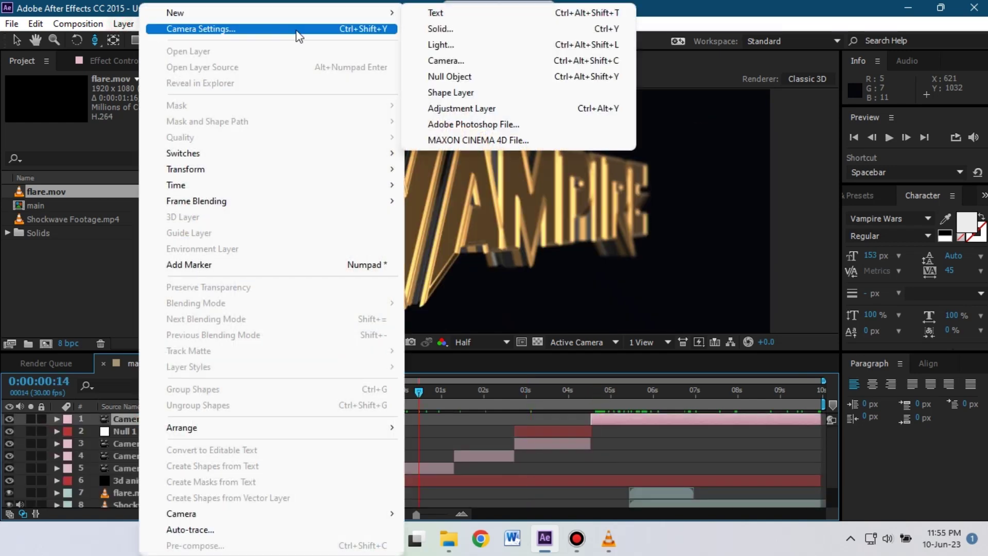
left_click(484, 109)
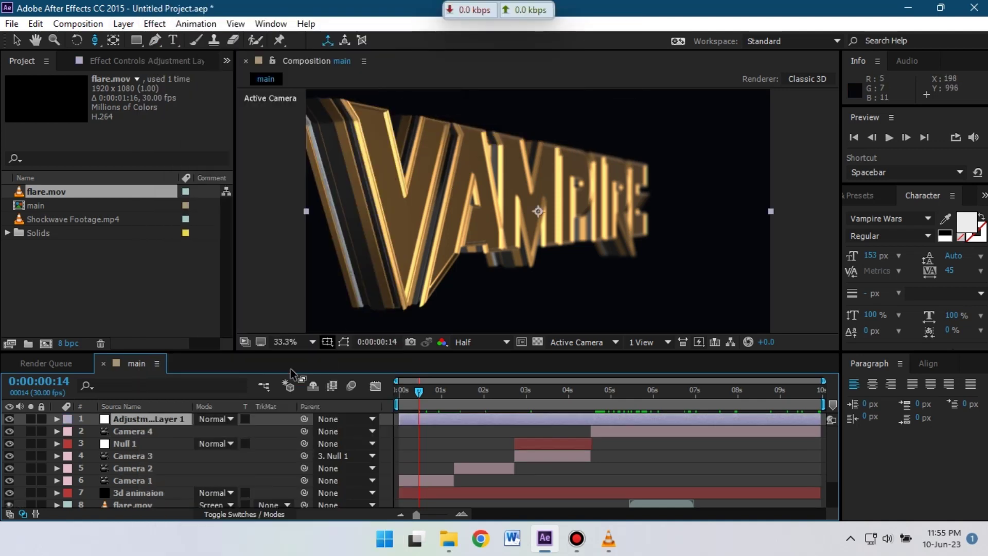
- Find the Curves effect and apply it to the adjustment layer
left_click(870, 195)
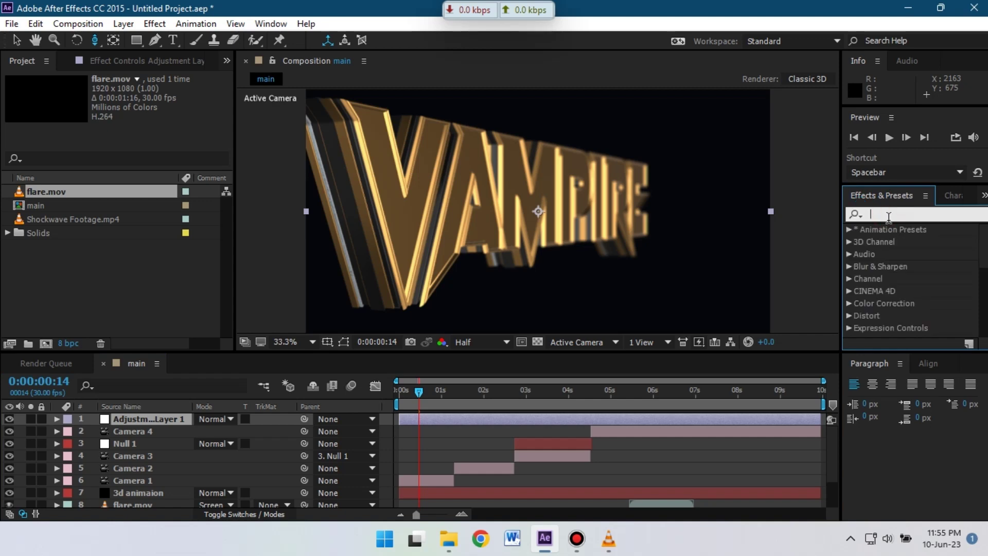
left_click(888, 214)
type("curv")
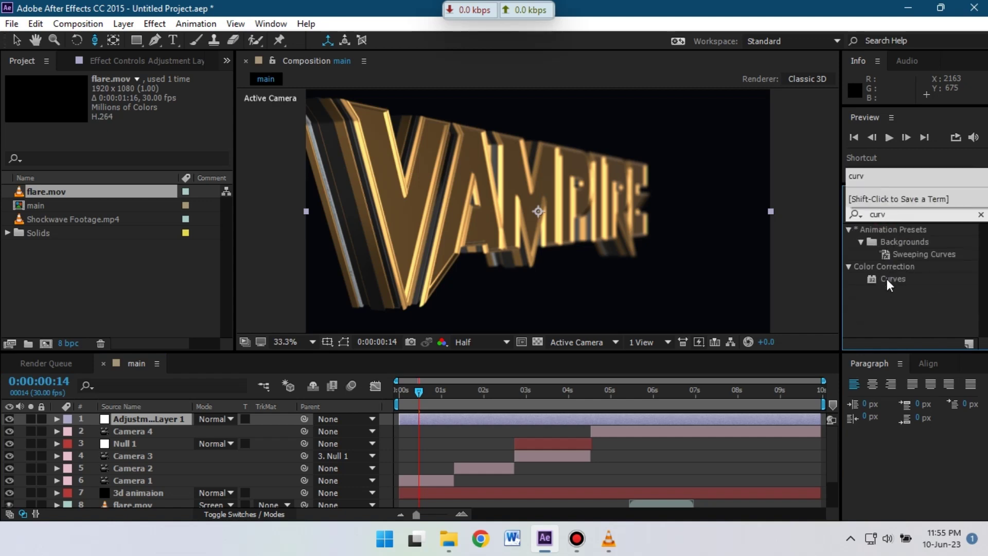
left_click_drag(889, 282, 149, 420)
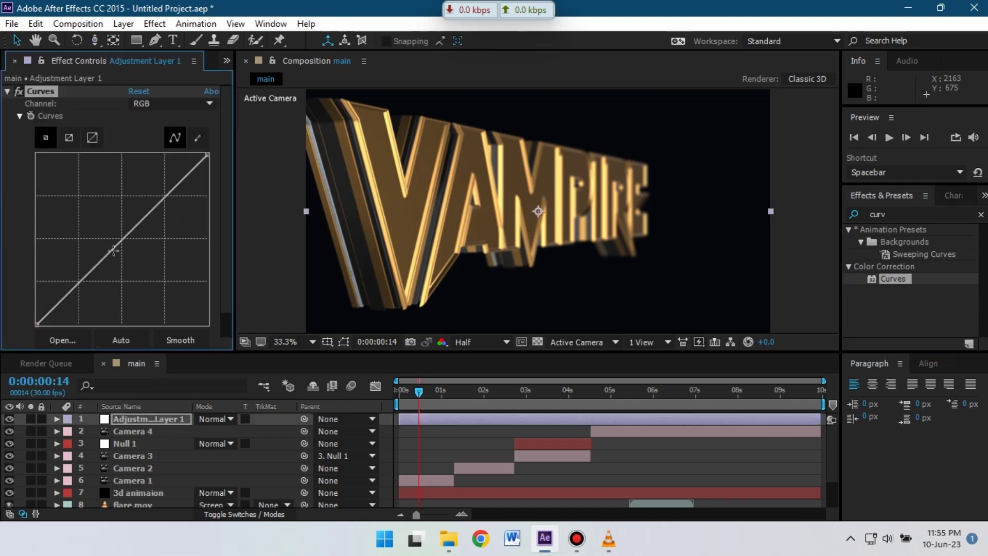
- Shape the RGB curve into a gentle S with lowered shadows and raised highlights, and compare the image with and without the effect
left_click_drag(85, 278, 87, 284)
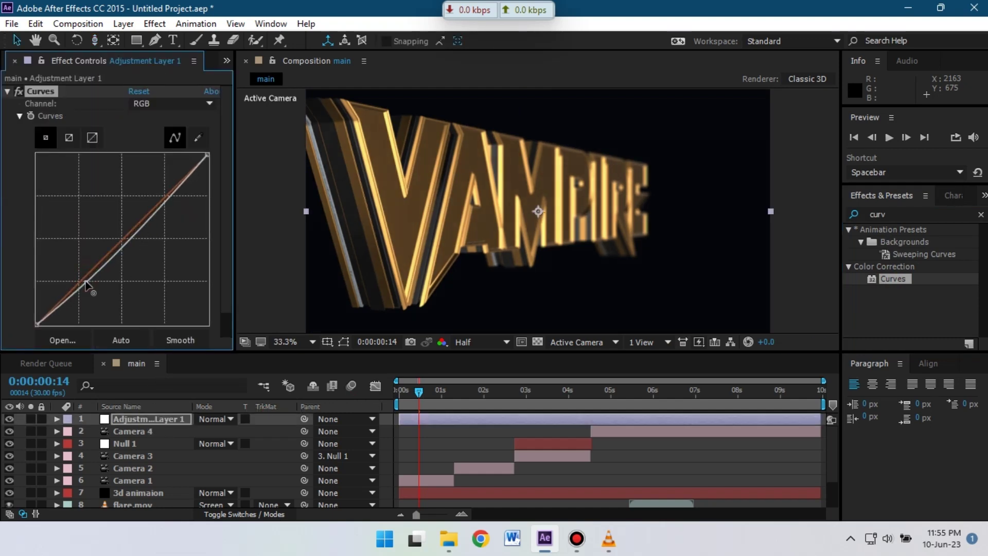
left_click_drag(160, 198, 165, 195)
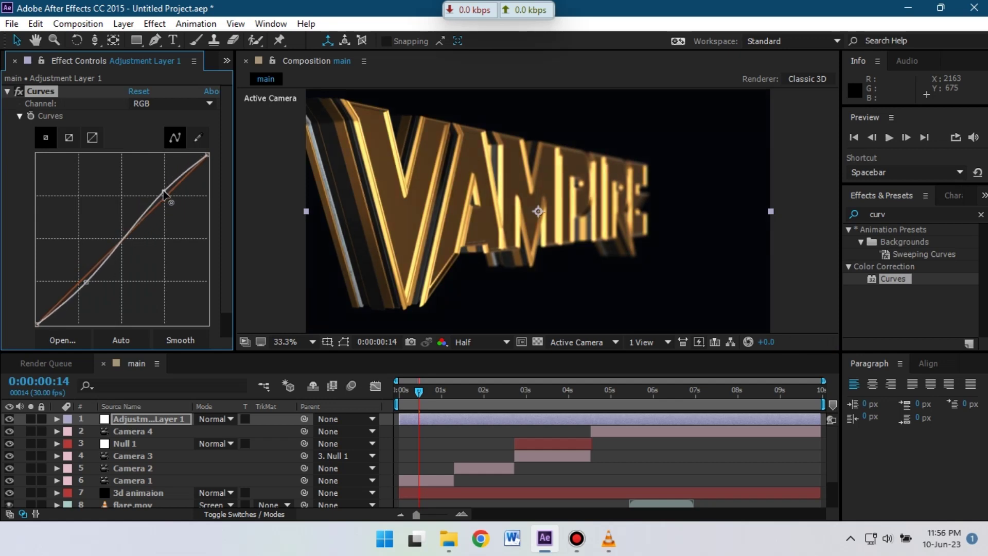
left_click(17, 92)
left_click(17, 91)
- Check the graded look in each camera shot and play back the whole intro
left_click_drag(440, 392, 465, 397)
left_click(494, 397)
left_click(539, 395)
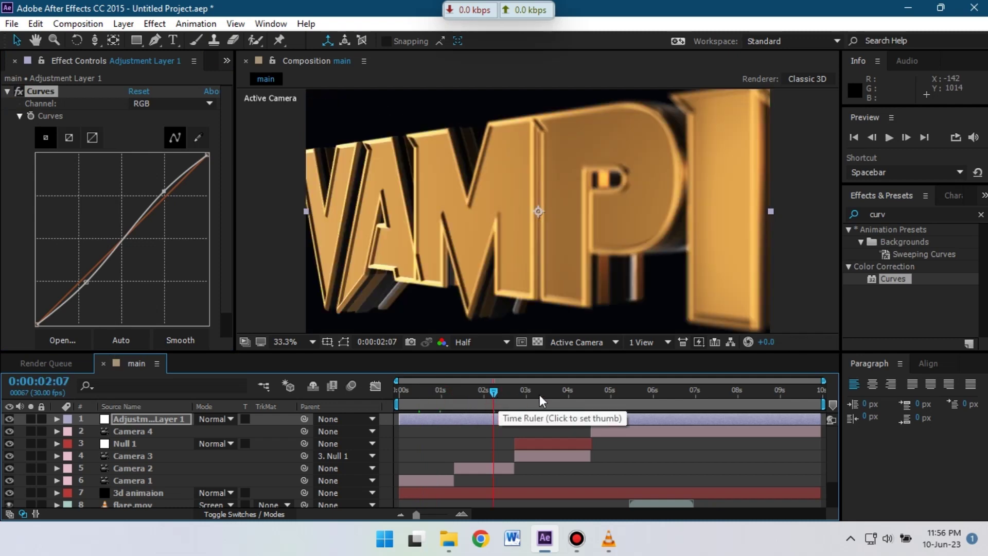
left_click(606, 395)
key("space")
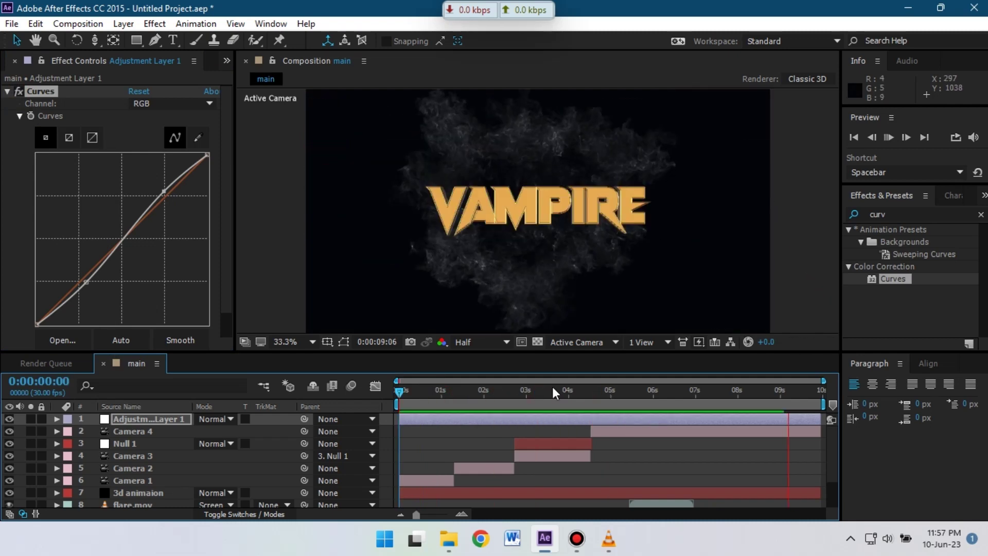
key("space")
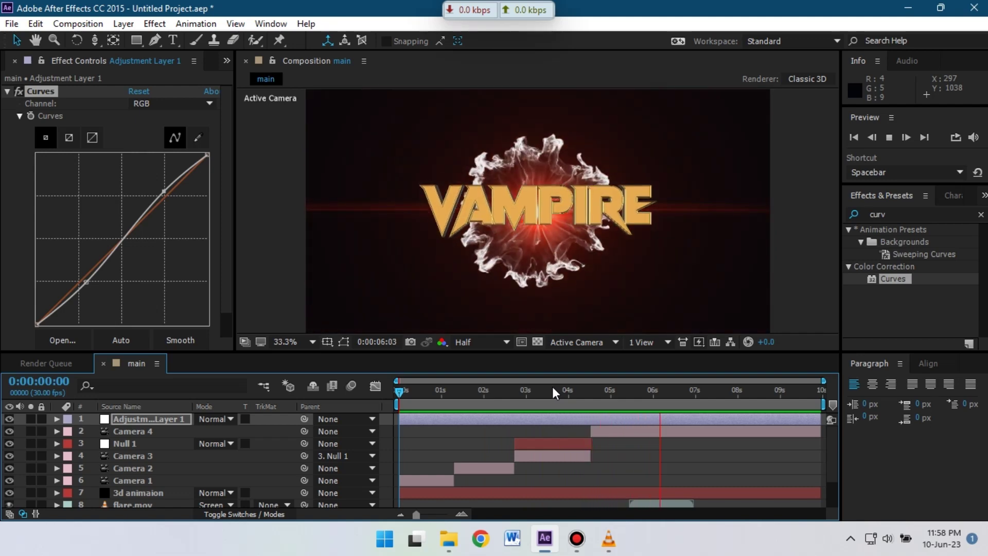
key("space")
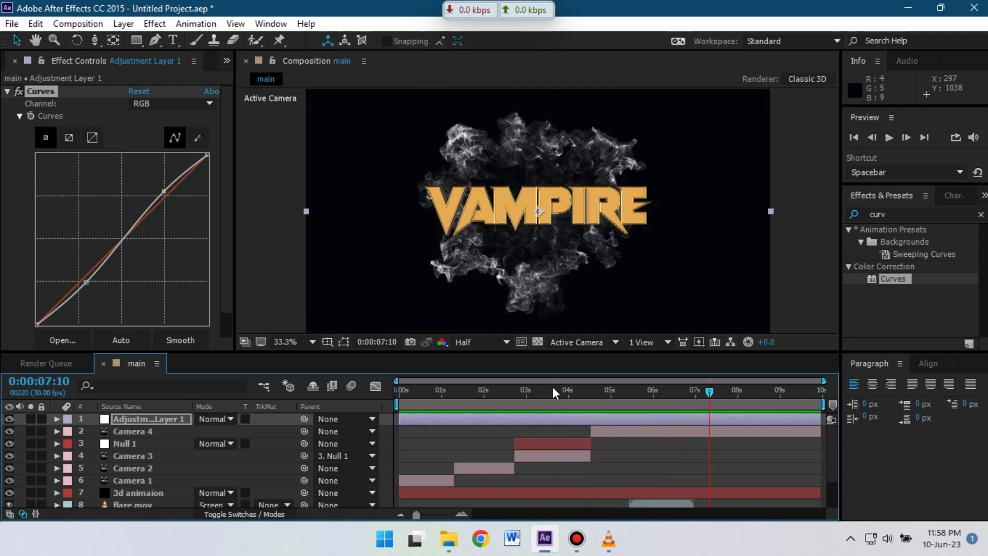